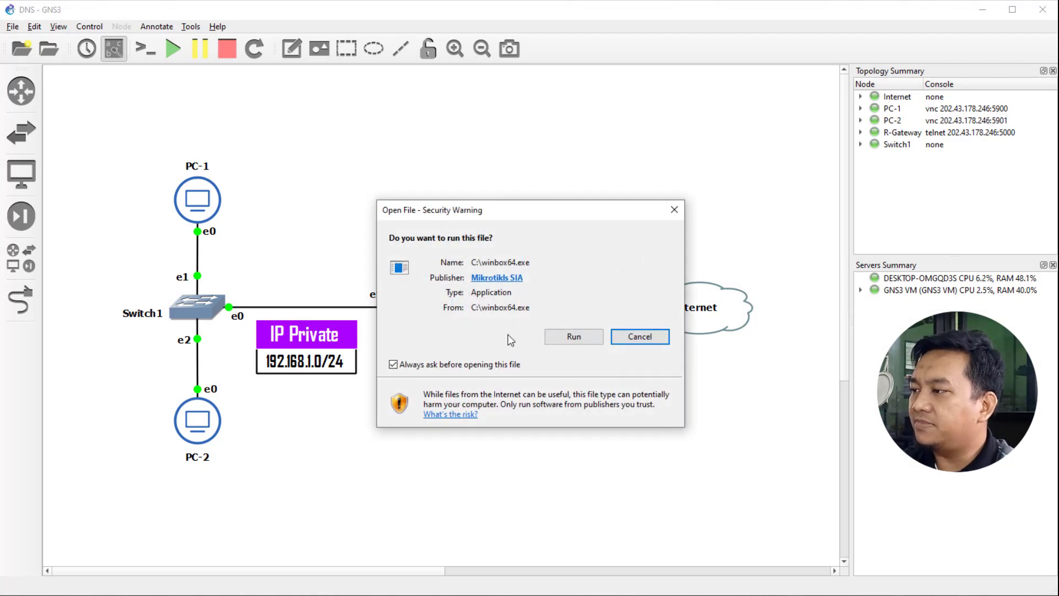
Run WinBox, refresh the discovered neighbors and connect to R-Gateway by its MAC address with the admin login
left_click(594, 341)
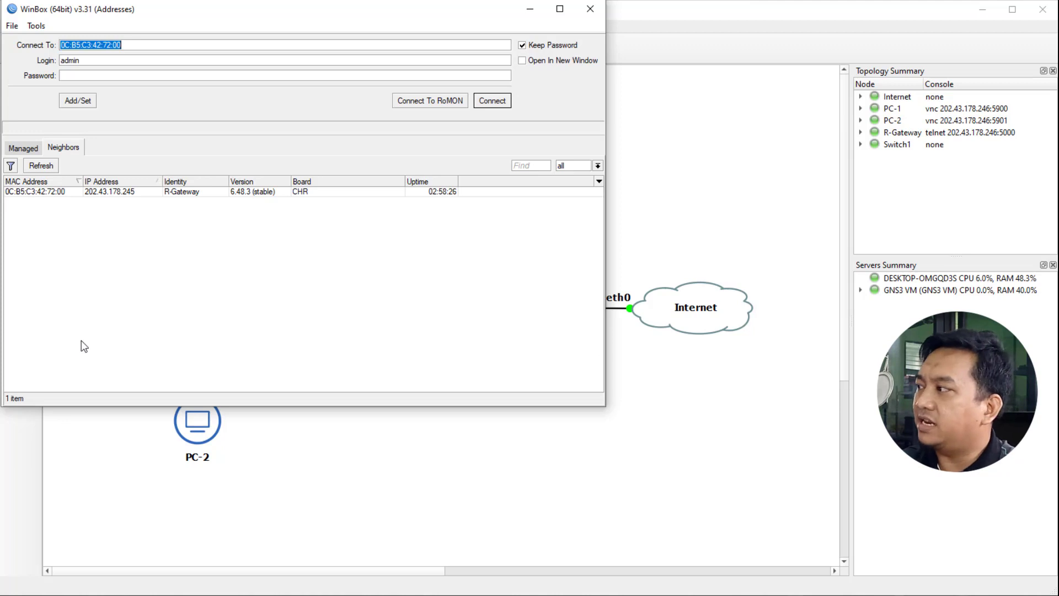
left_click(48, 169)
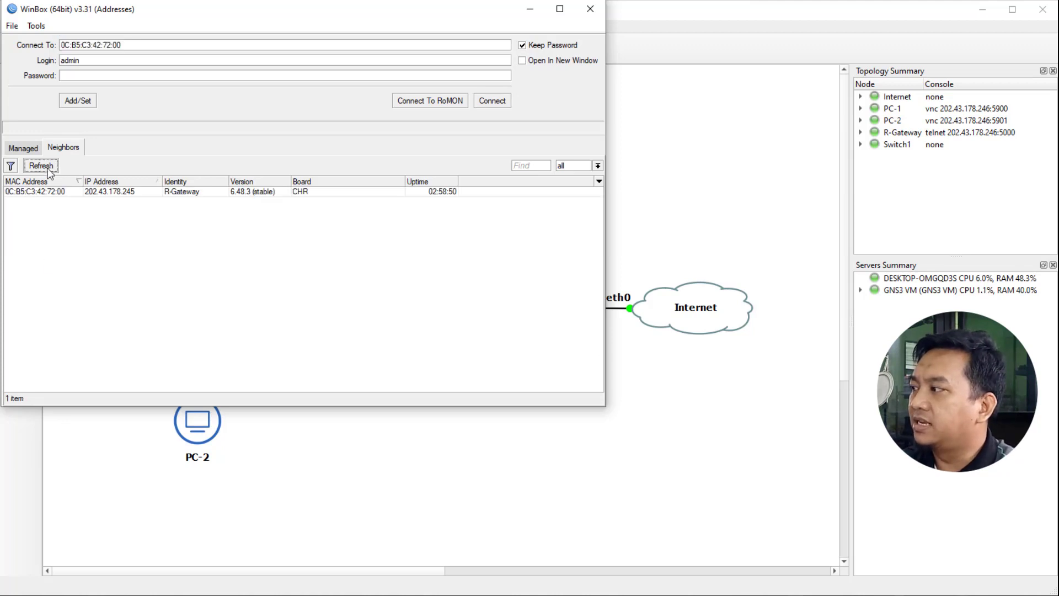
left_click(47, 193)
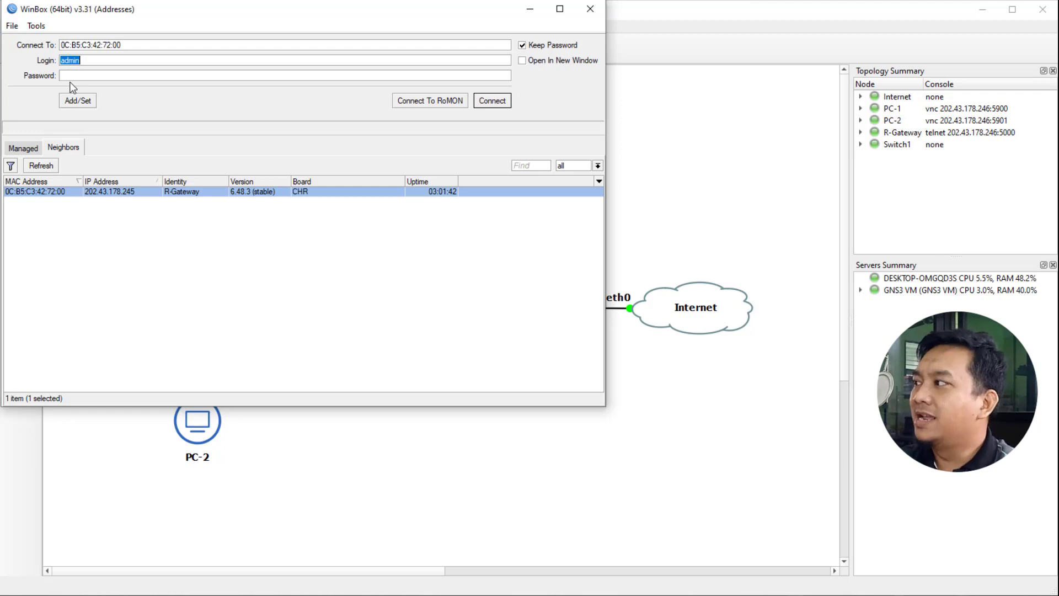
left_click(504, 102)
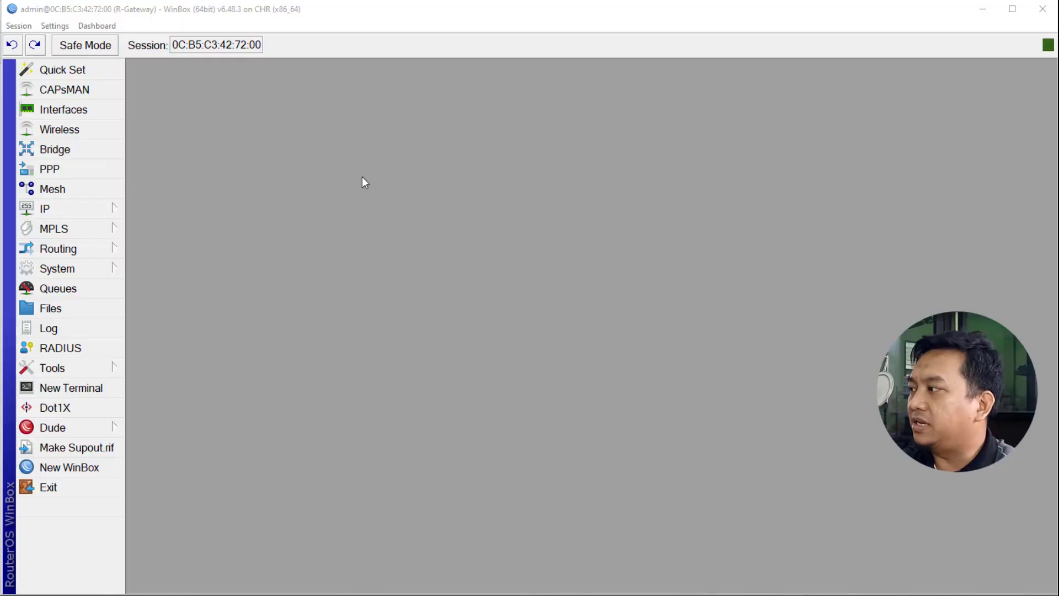
Enable Allow Remote Requests in the router's DNS settings and apply the change
left_click(87, 209)
left_click(170, 312)
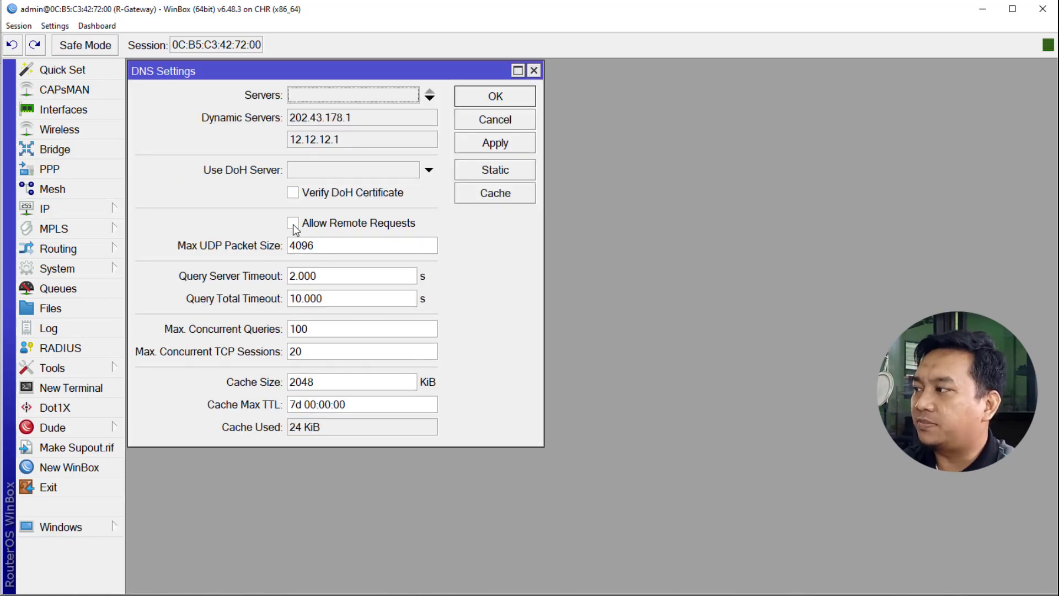
left_click(294, 223)
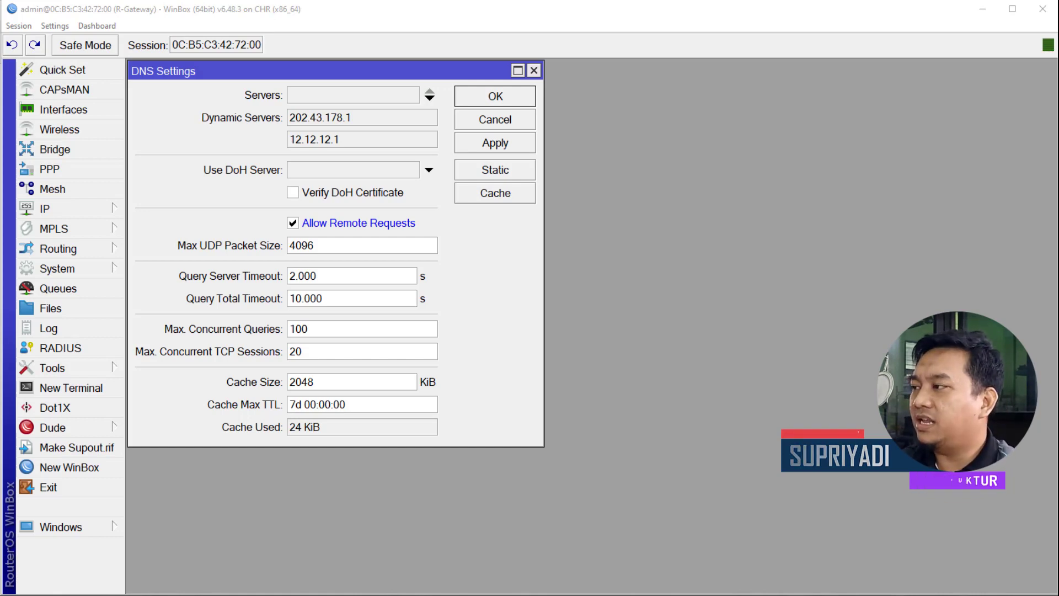
left_click(521, 148)
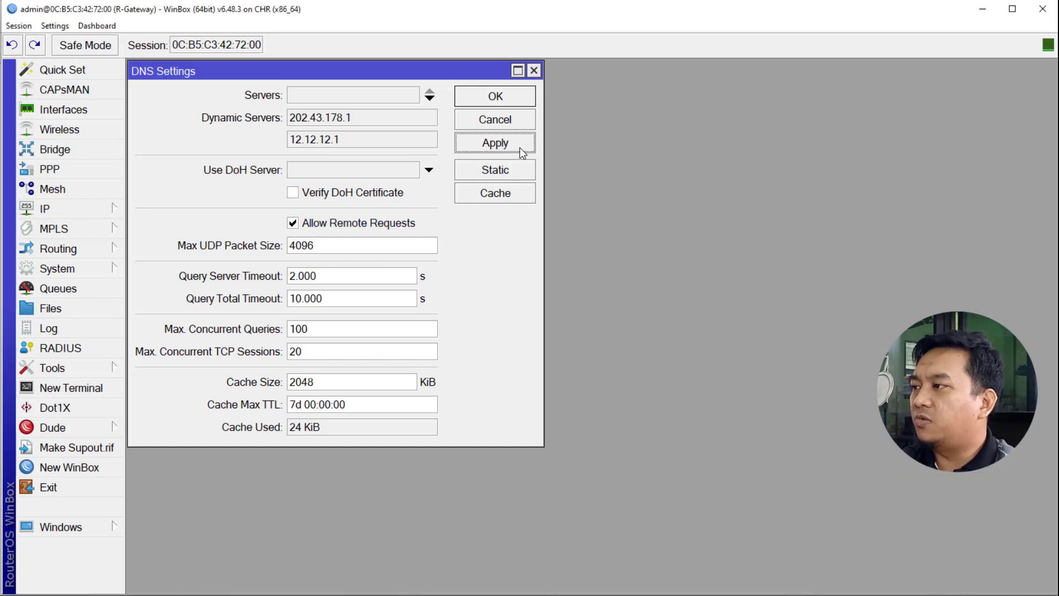
left_click(521, 100)
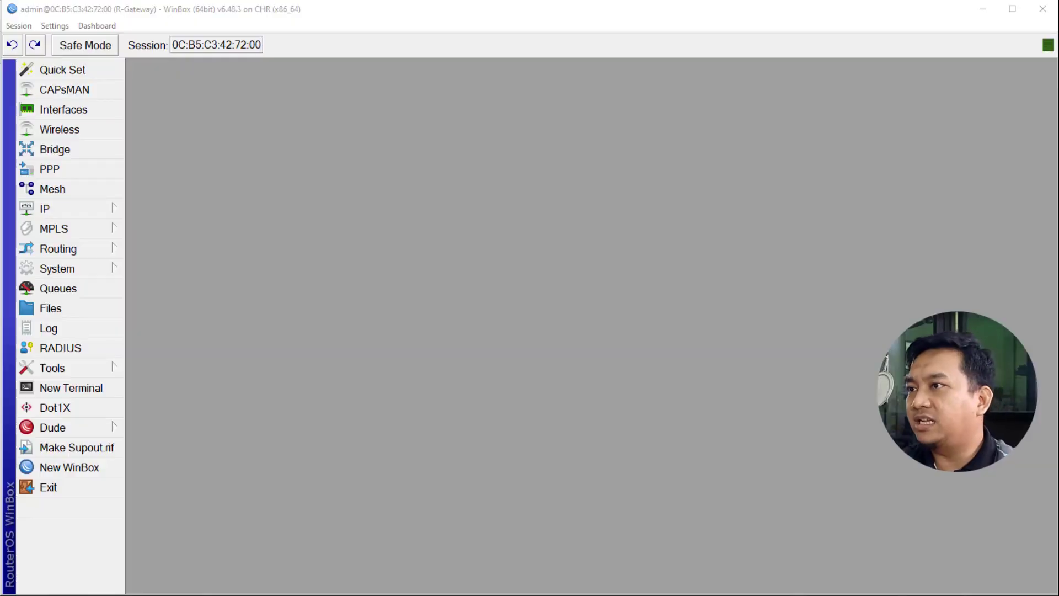
Check the GNS3 network topology and review the IP addresses assigned to R-Gateway's interfaces in WinBox
left_click(983, 8)
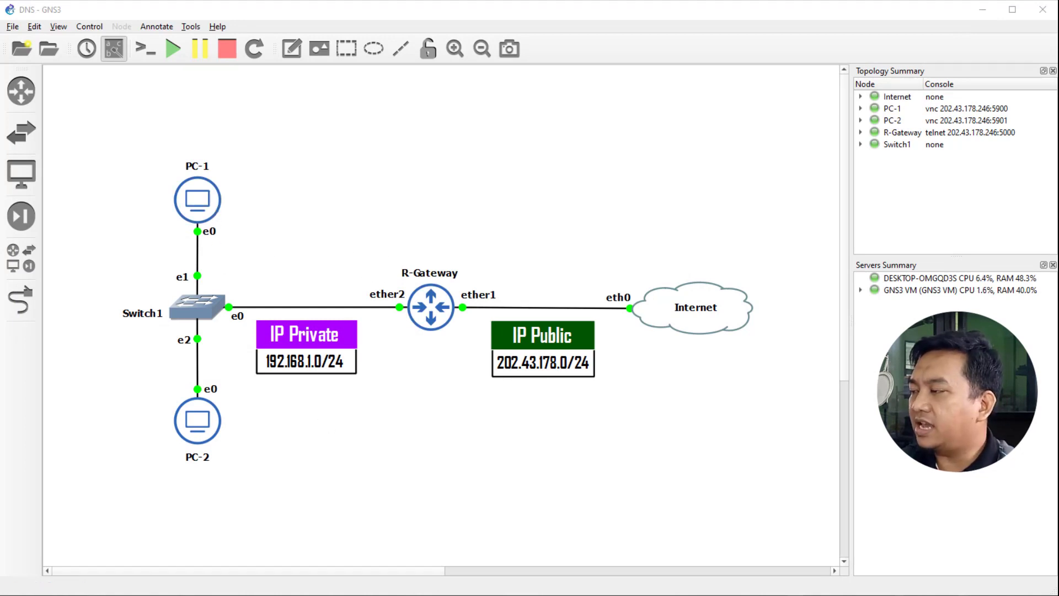
left_click(140, 595)
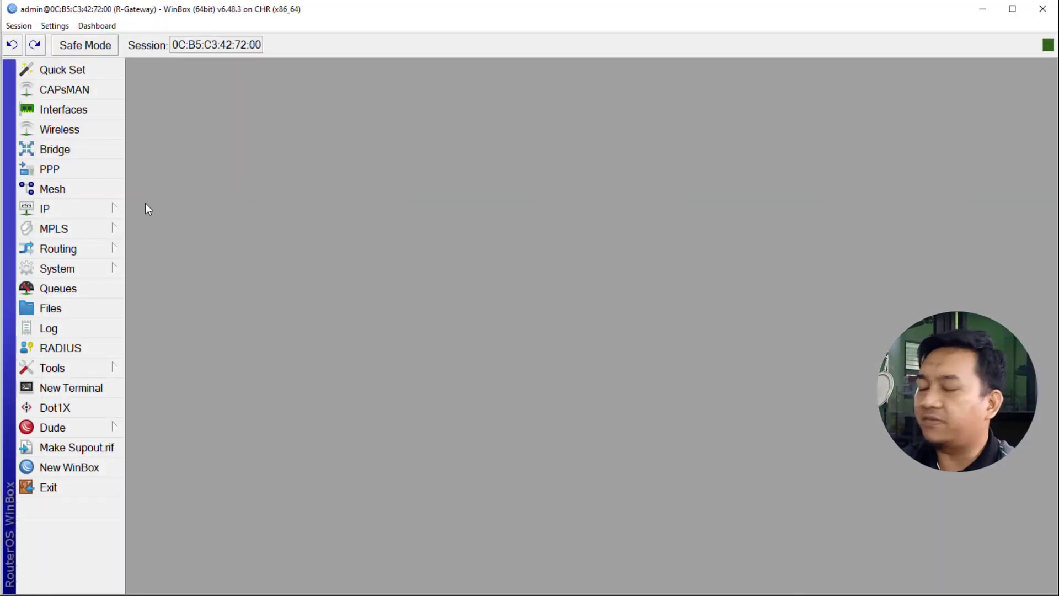
left_click(82, 208)
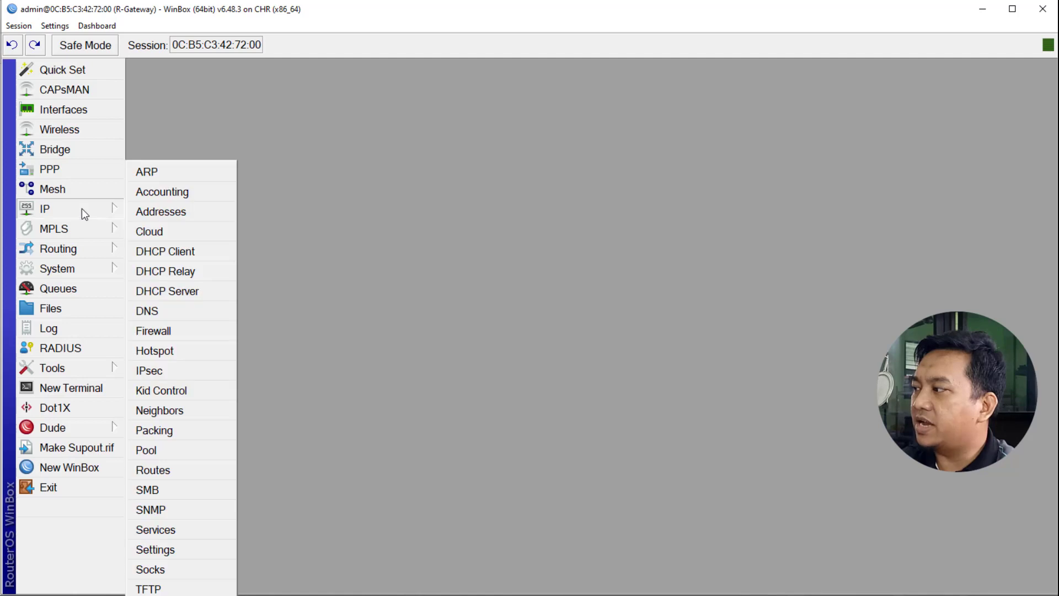
left_click(169, 215)
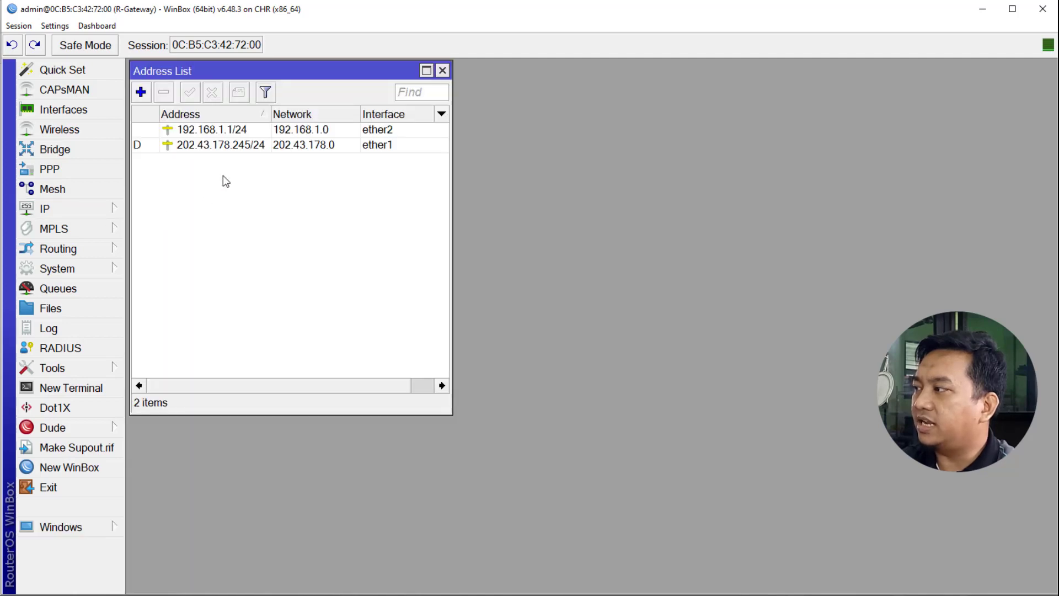
left_click(221, 133)
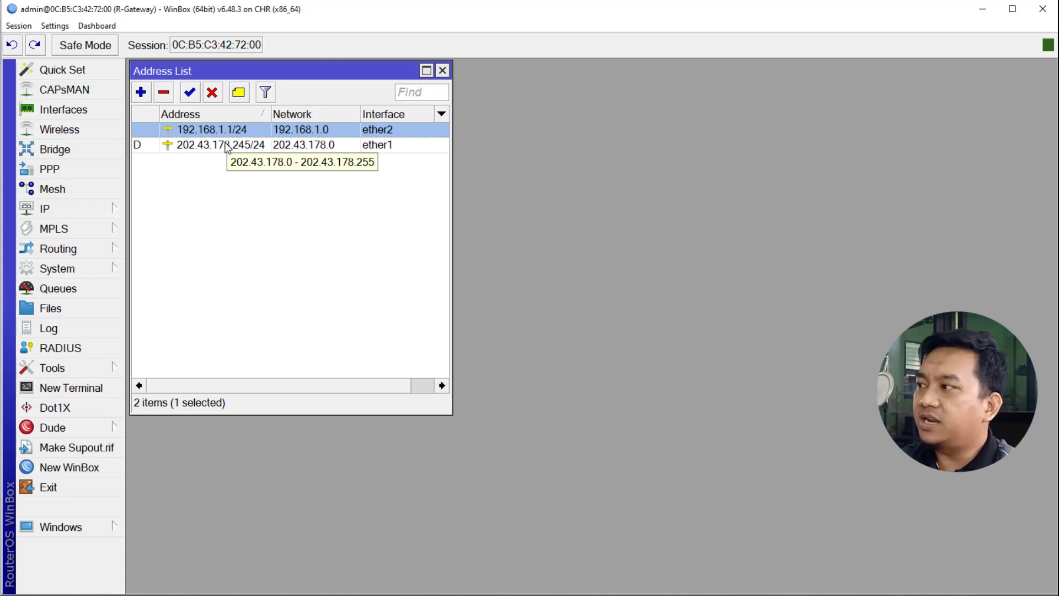
left_click(442, 71)
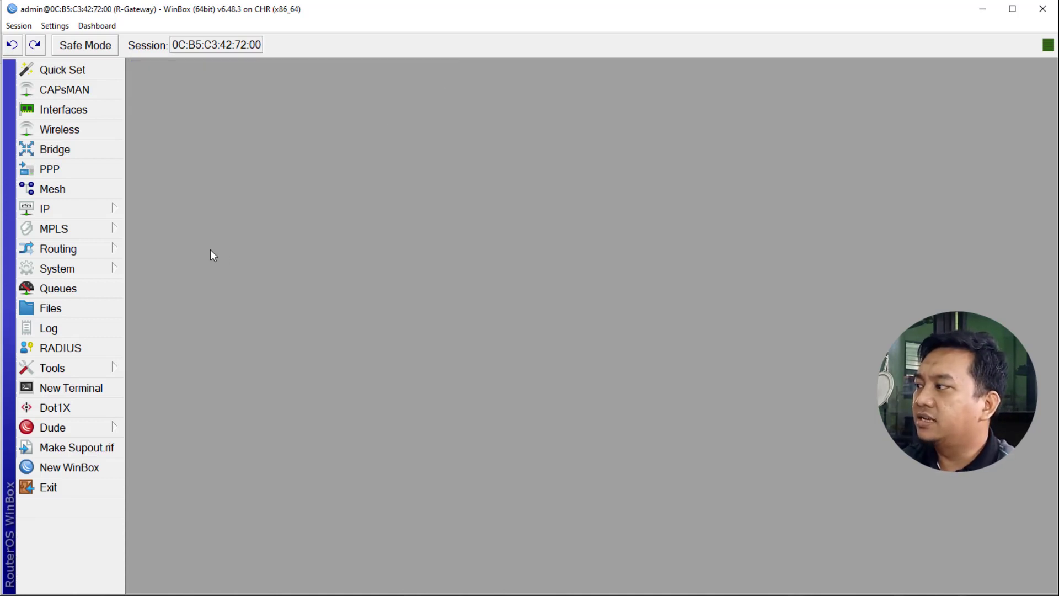
Set the DNS server of the 192.168.1.0/24 DHCP server network to 192.168.1.1 and save it
left_click(86, 212)
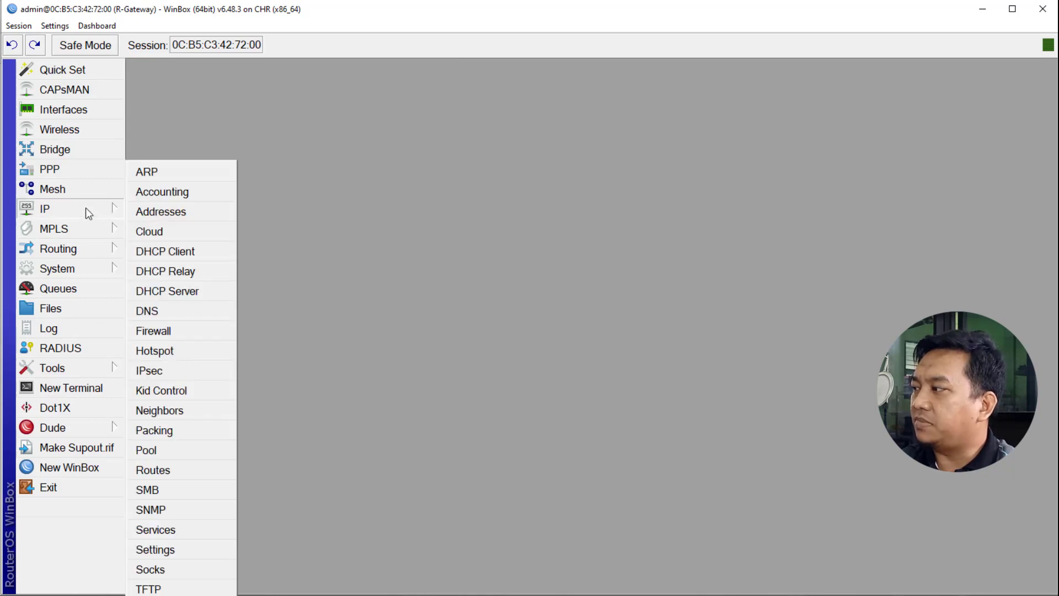
left_click(182, 298)
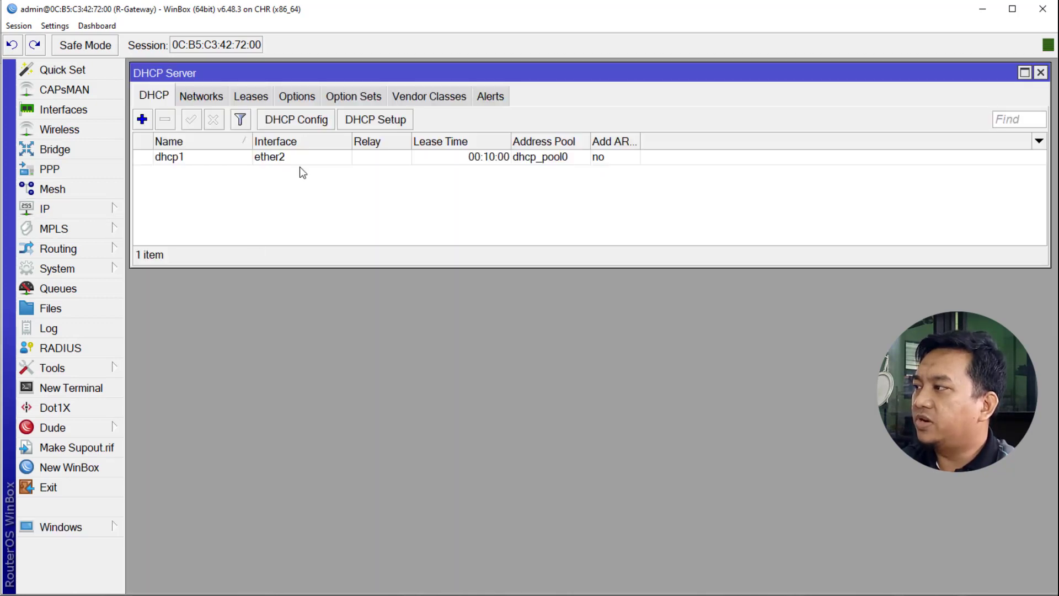
left_click(202, 98)
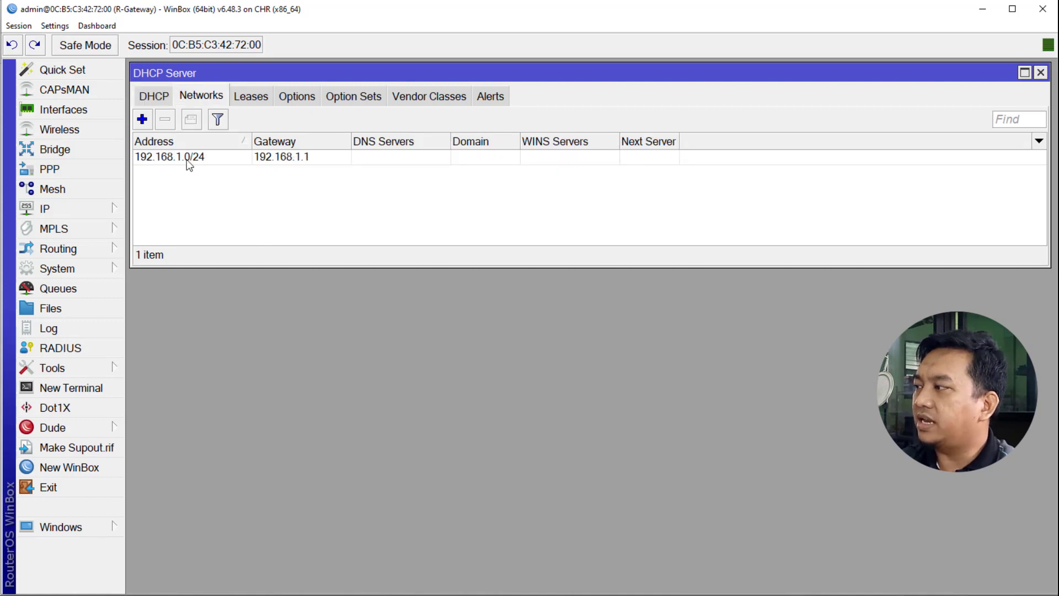
mouse_move(167, 160)
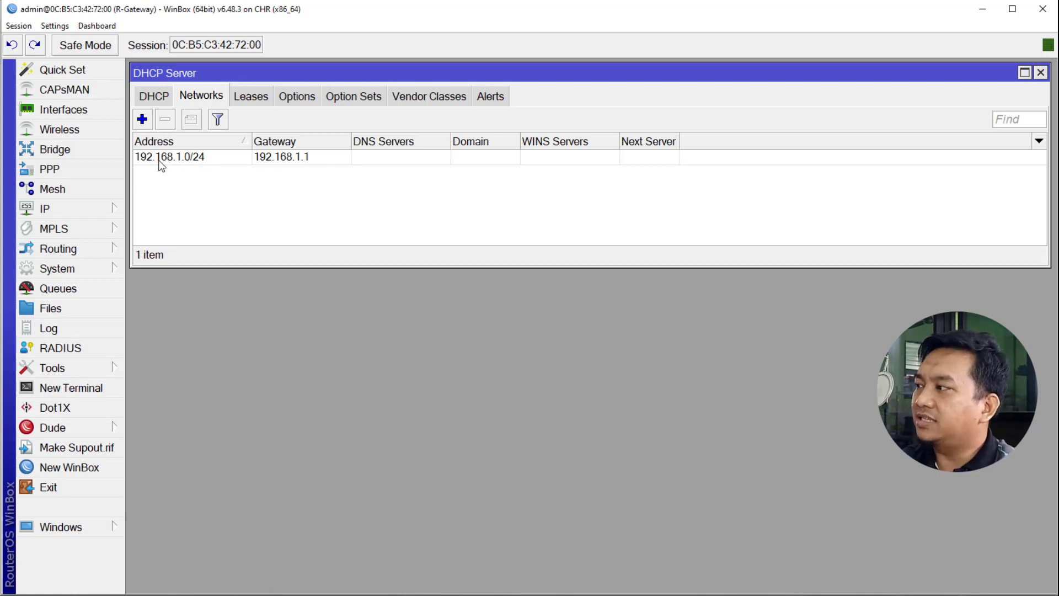
double_click(160, 162)
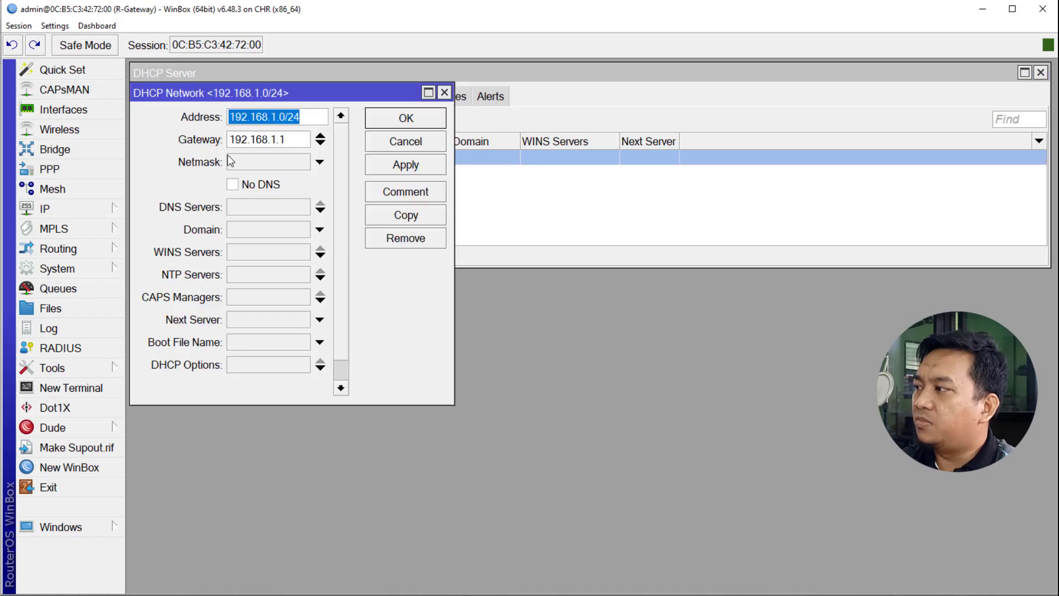
left_click(255, 210)
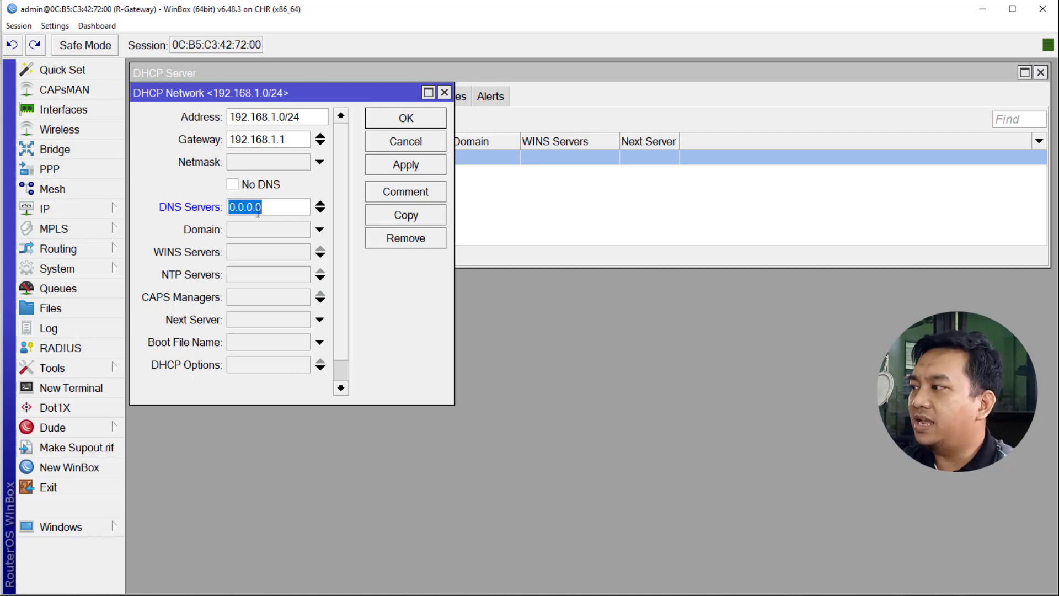
left_click(273, 205)
double_click(267, 205)
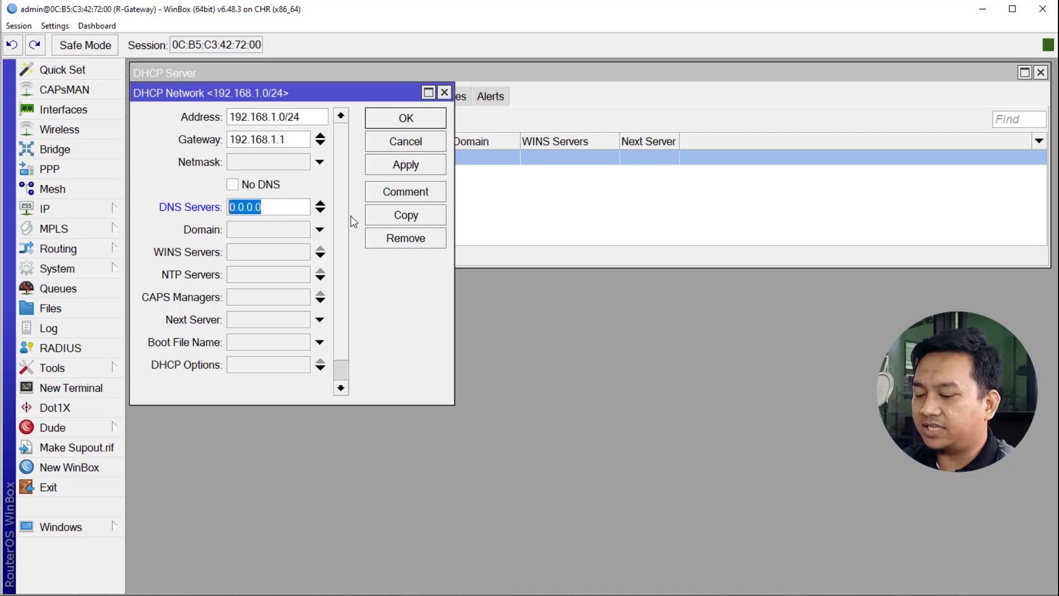
type("192")
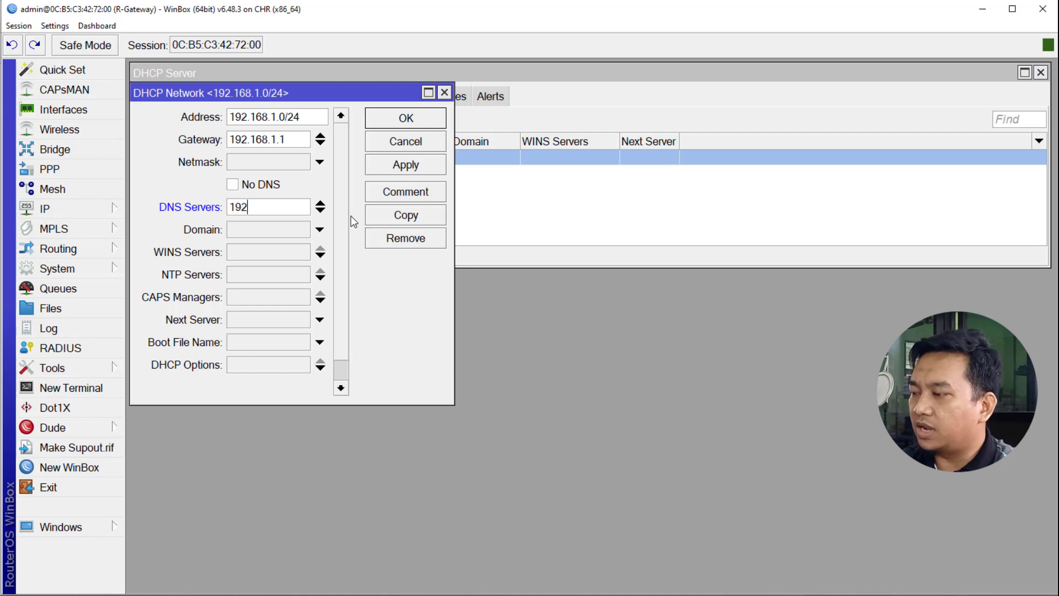
type(".168.1.1")
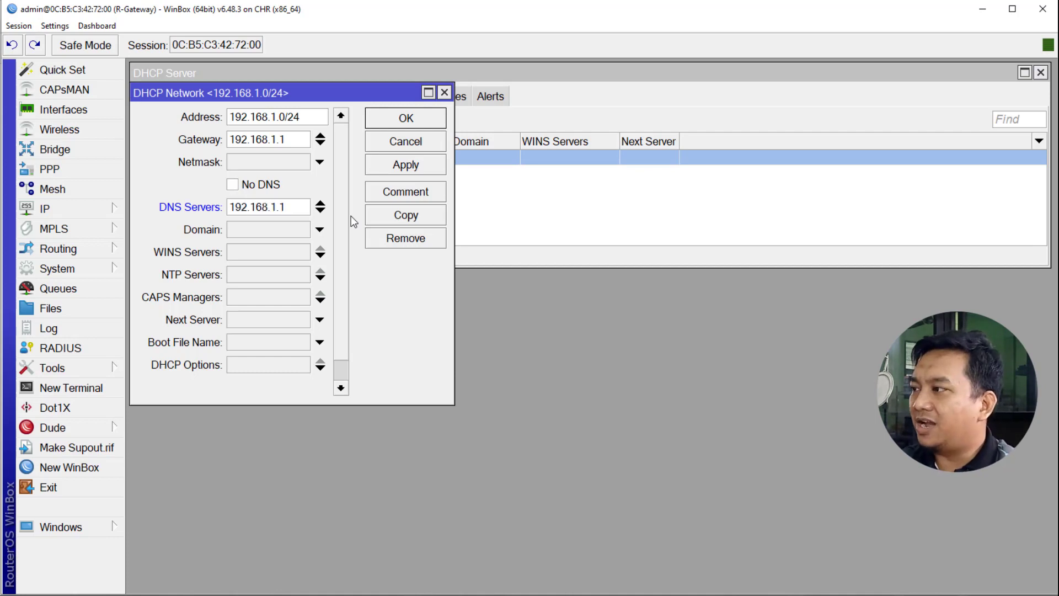
left_click(405, 169)
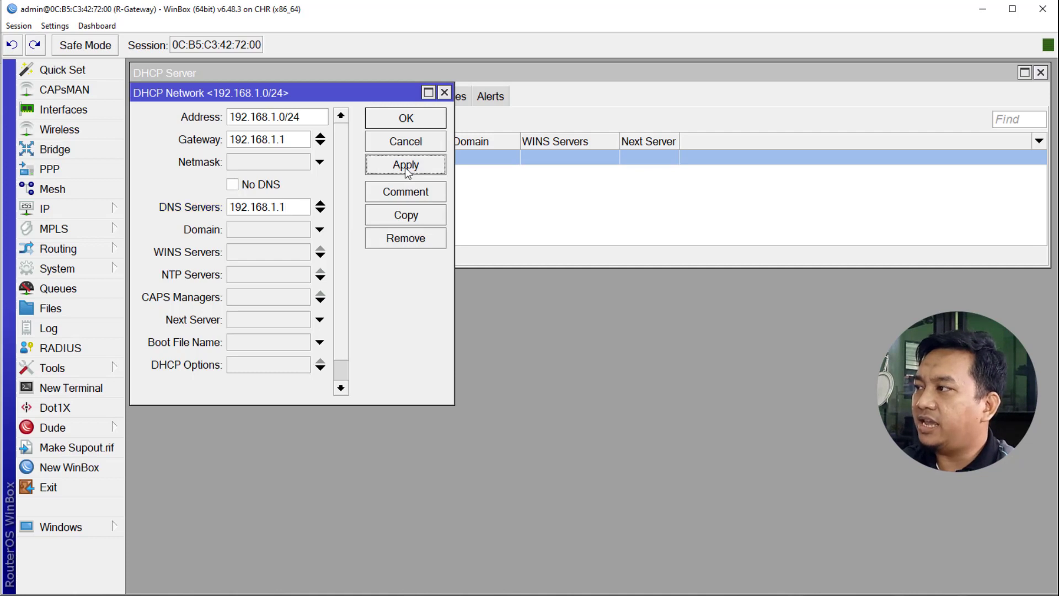
left_click(413, 120)
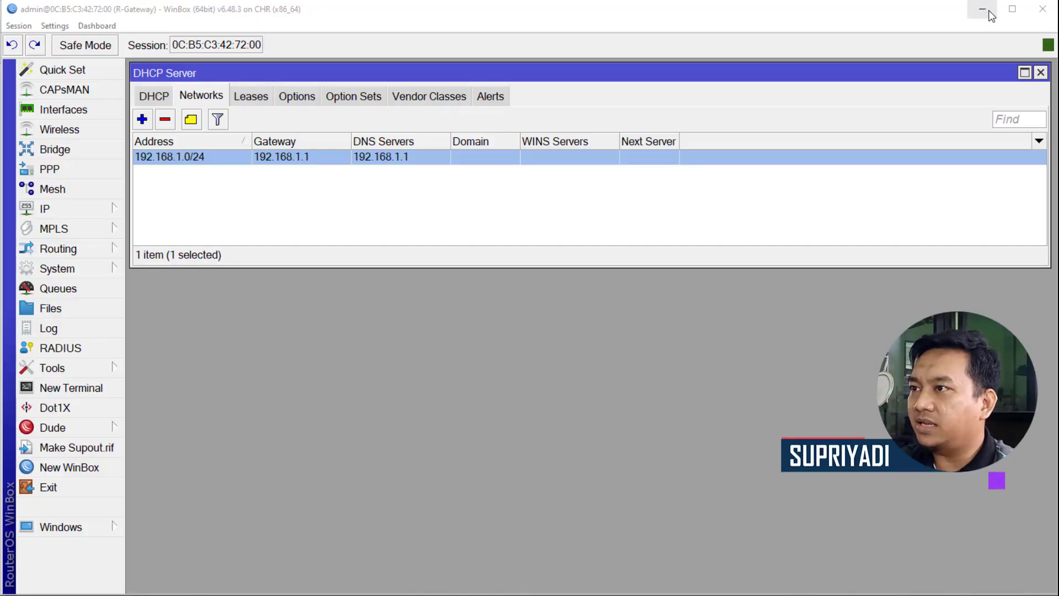
Switch to GNS3 and open the console of PC-1, moving its viewer window aside
left_click(987, 12)
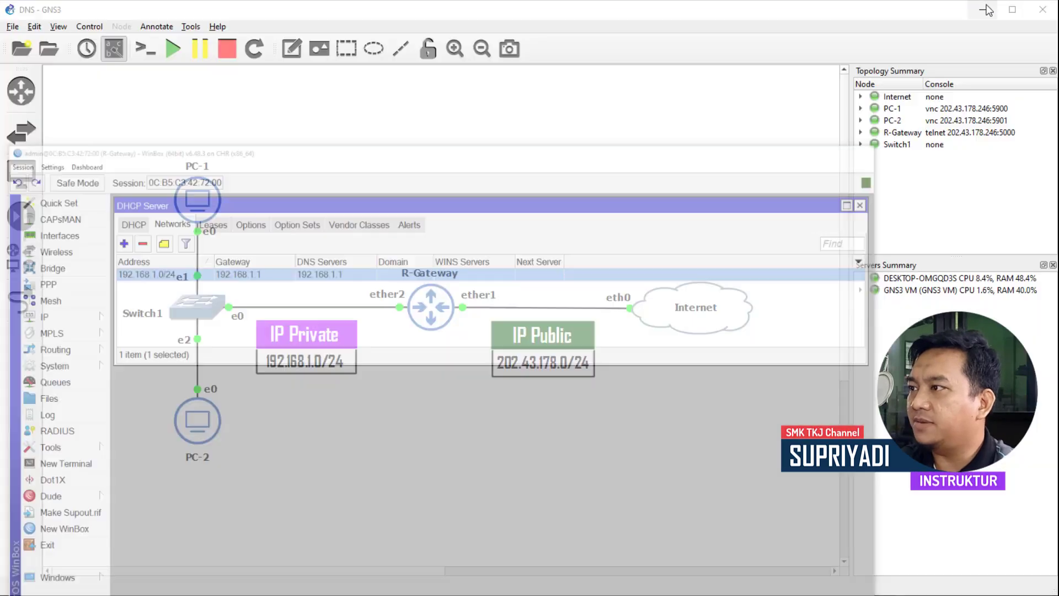
right_click(191, 197)
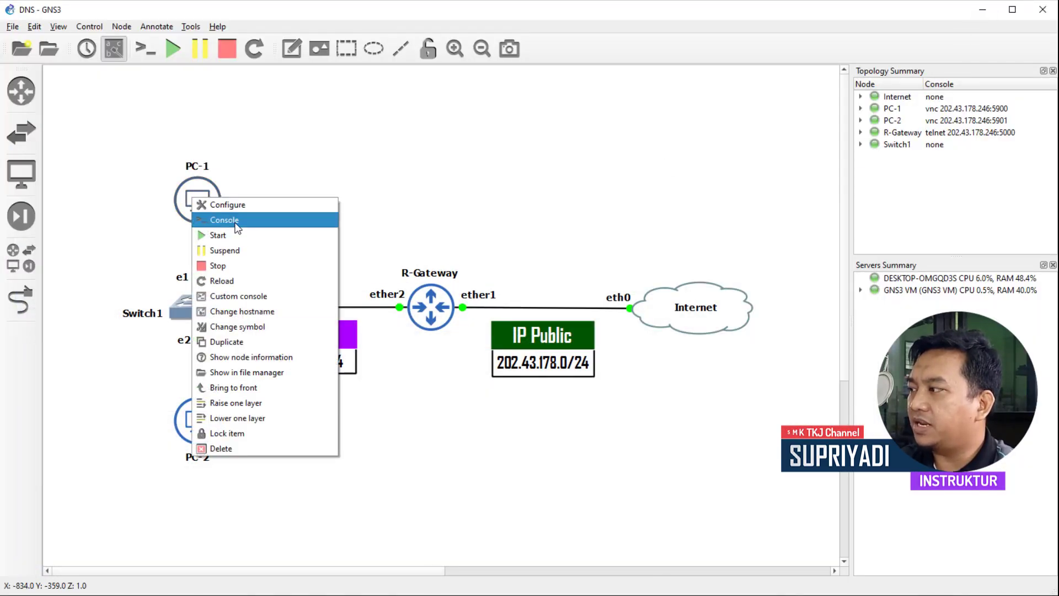
left_click(254, 223)
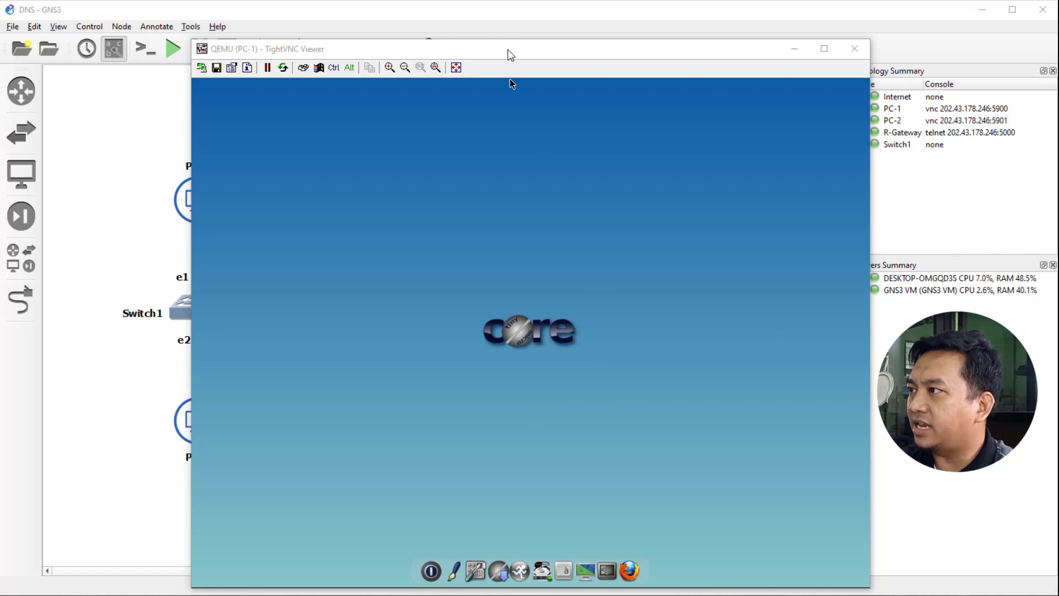
left_click_drag(508, 52, 366, 47)
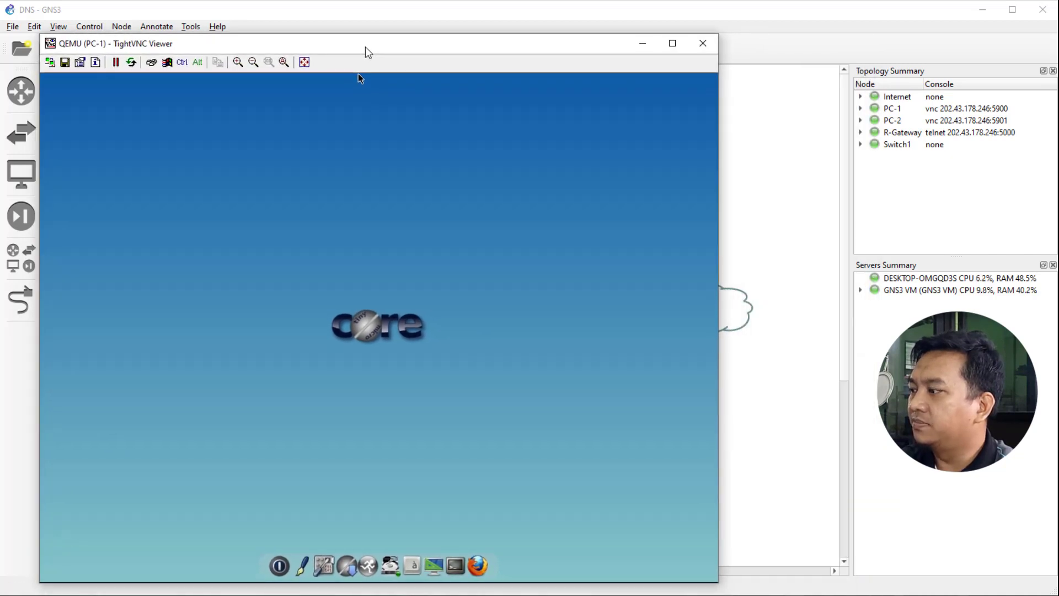
Configure PC-1's eth0 interface to use DHCP, apply the network settings and minimize its console window
left_click(327, 562)
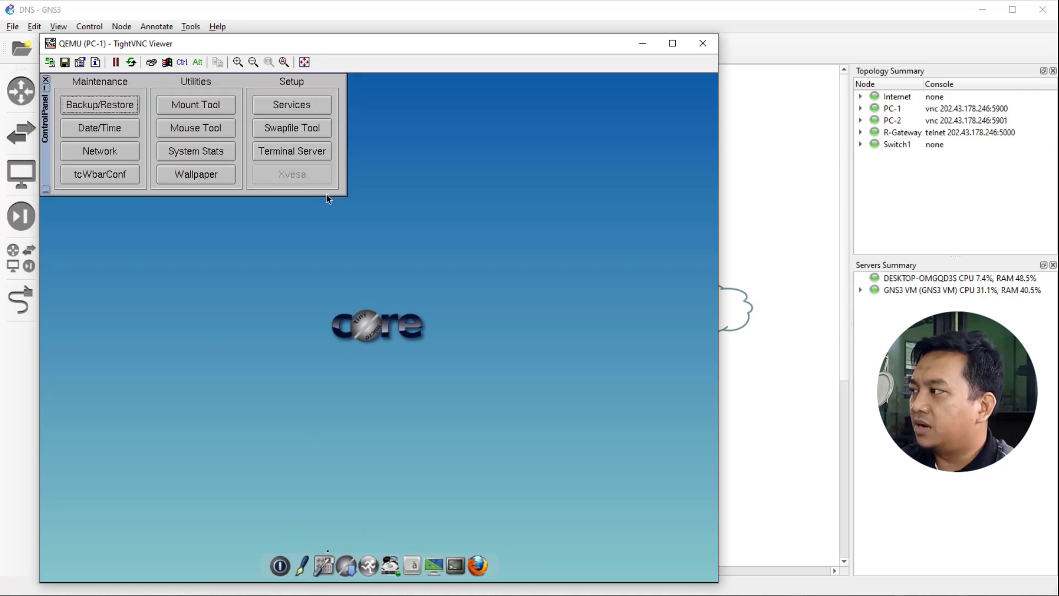
left_click(96, 151)
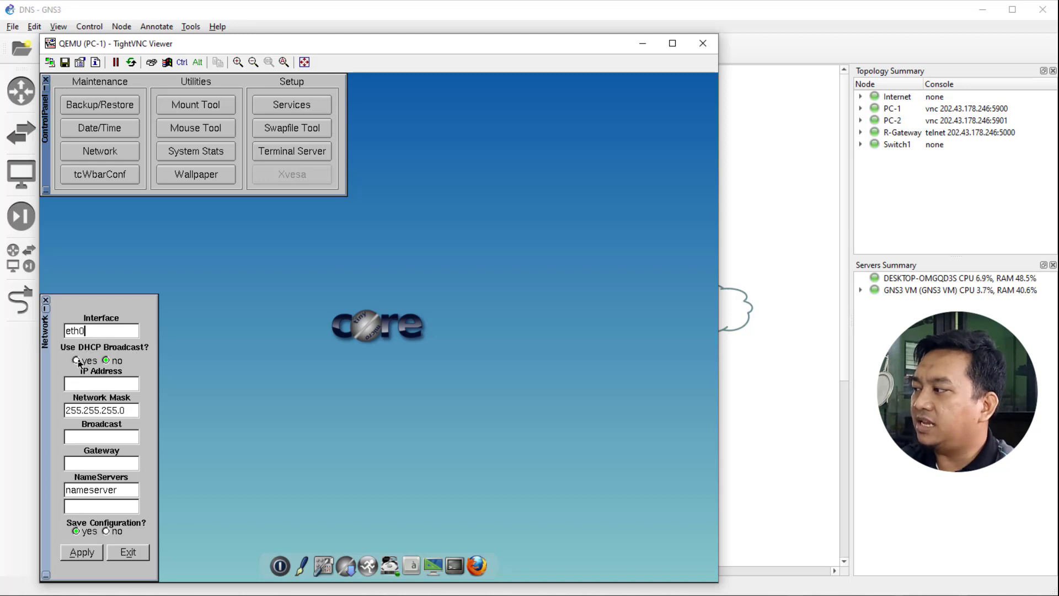
left_click(78, 361)
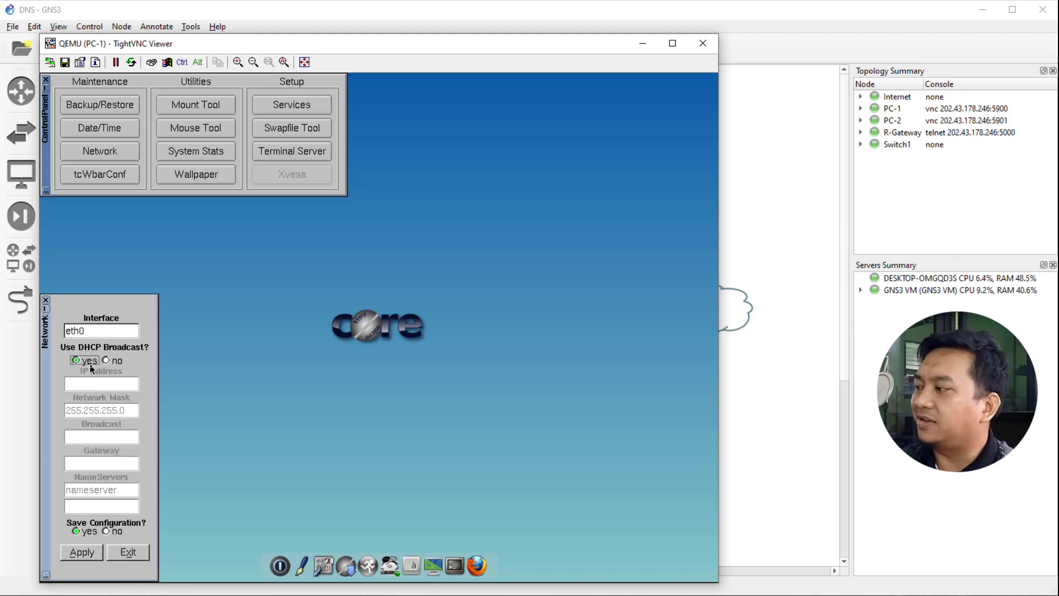
left_click(80, 558)
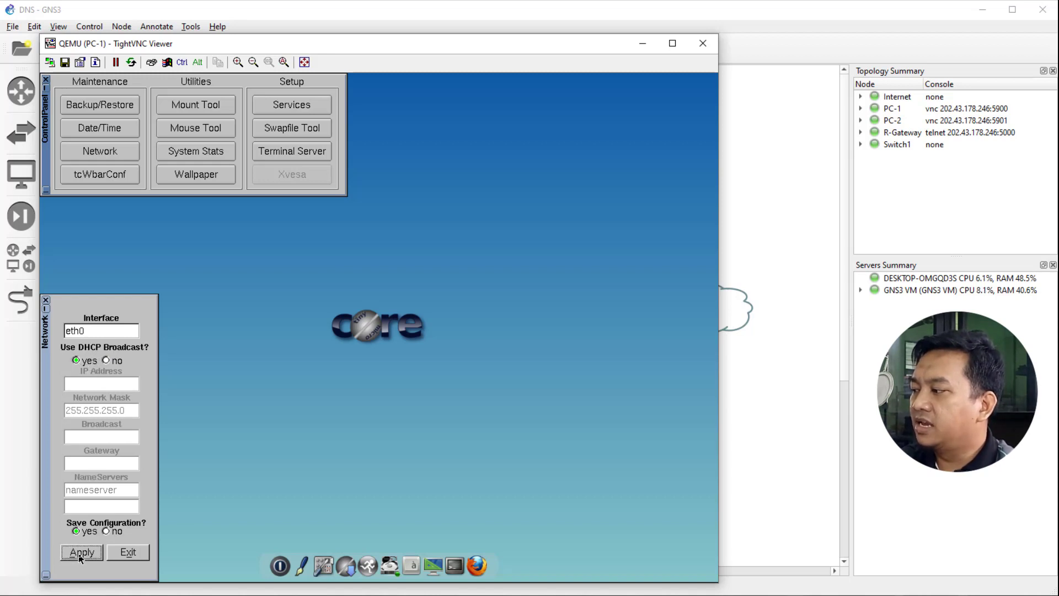
left_click(128, 552)
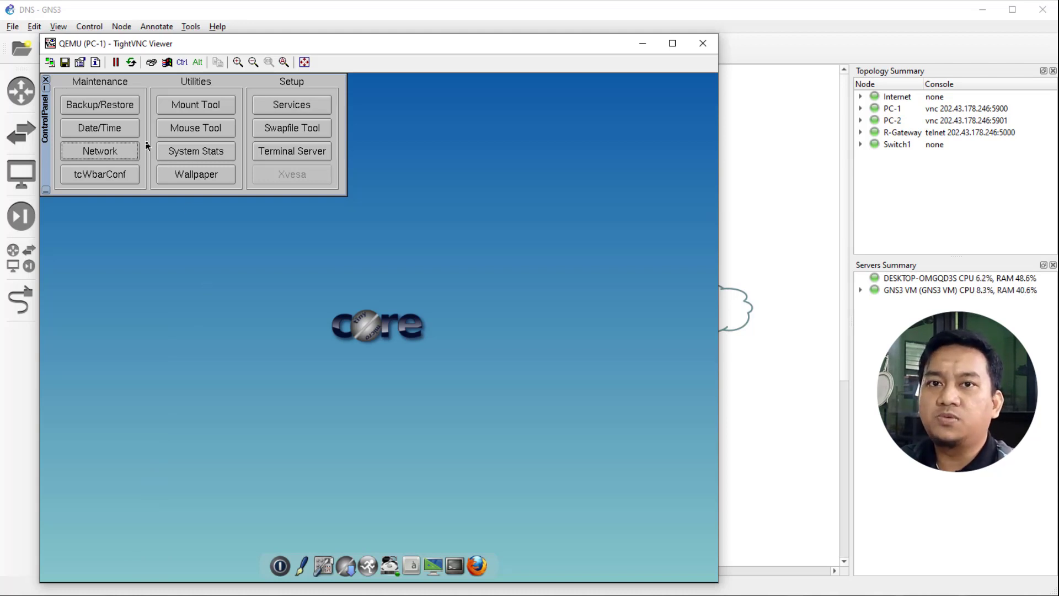
left_click(642, 43)
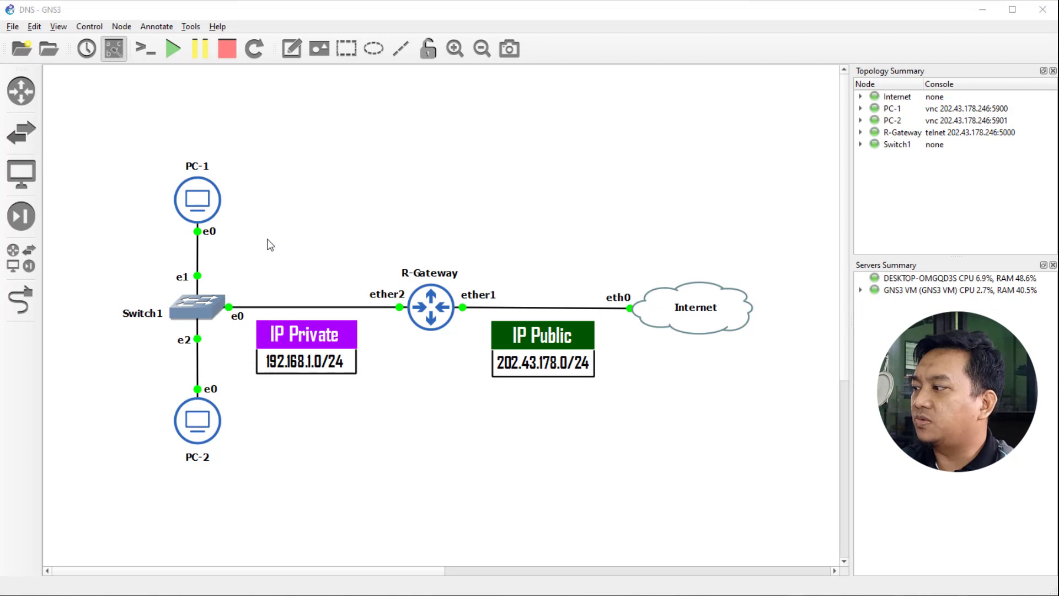
Open the console of PC-2 and move its viewer window aside
right_click(199, 420)
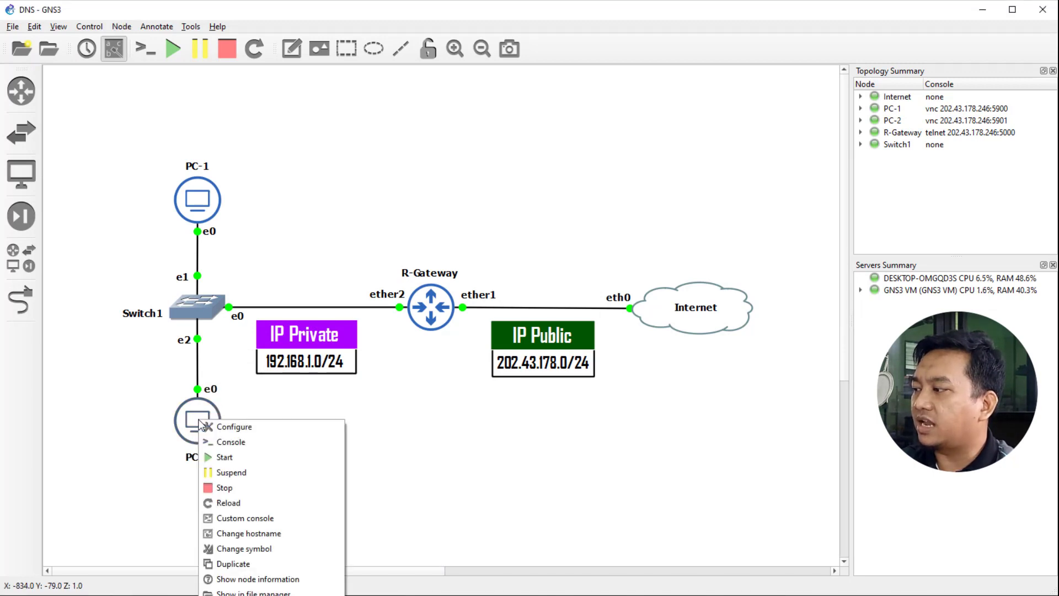
left_click(234, 444)
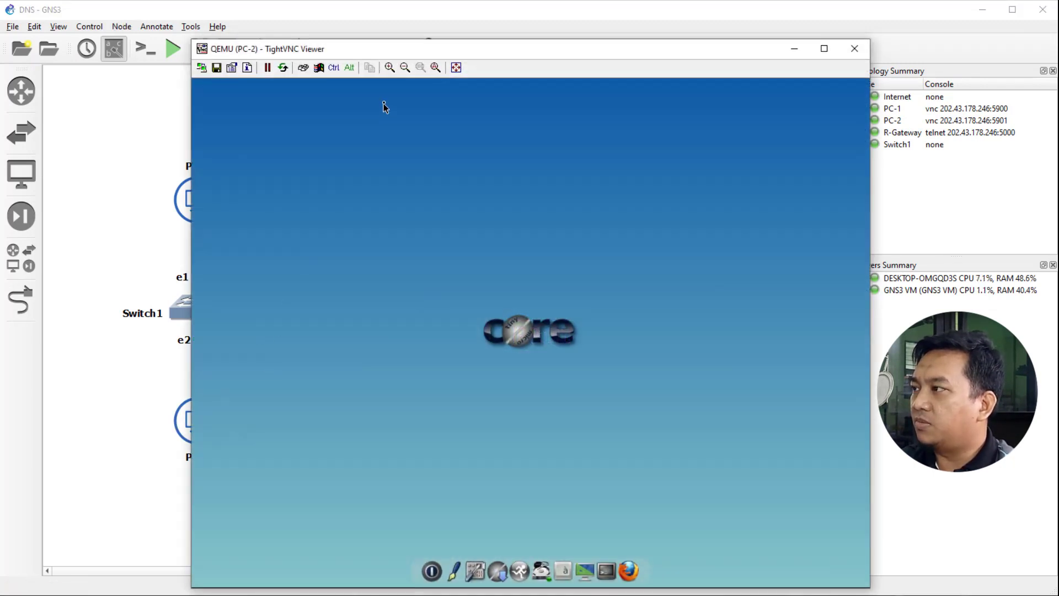
left_click_drag(444, 51, 295, 42)
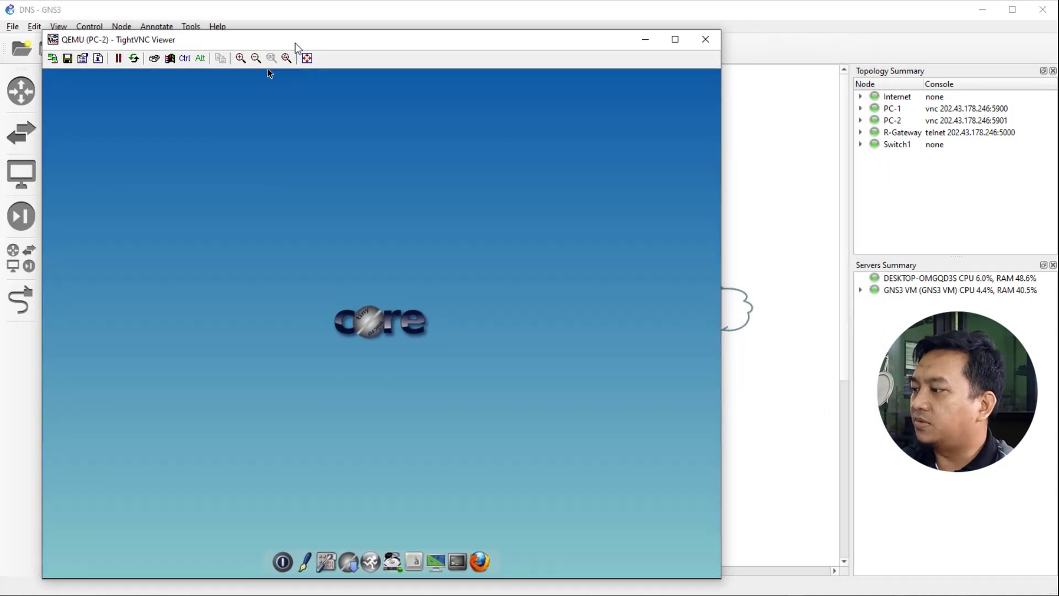
Configure PC-2's eth0 interface to use DHCP, apply the network settings and close the network and control panel windows
left_click(336, 553)
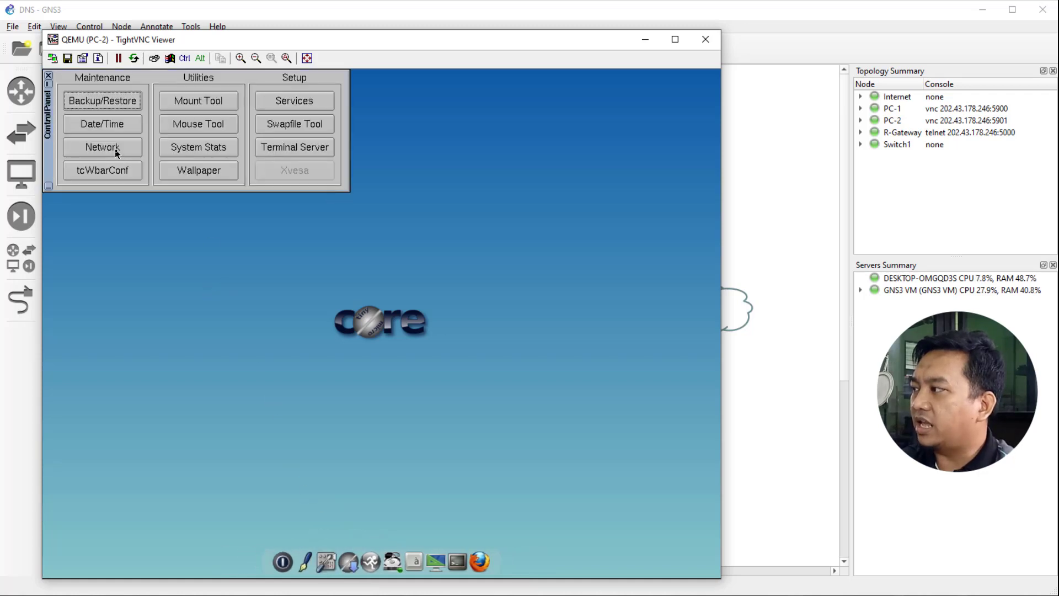
left_click(119, 148)
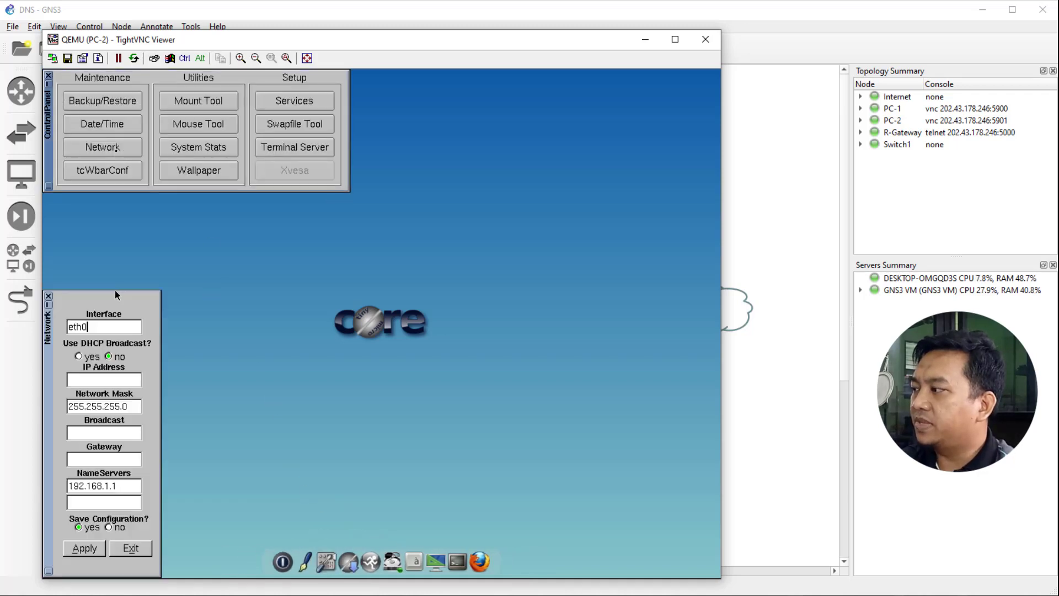
left_click(78, 357)
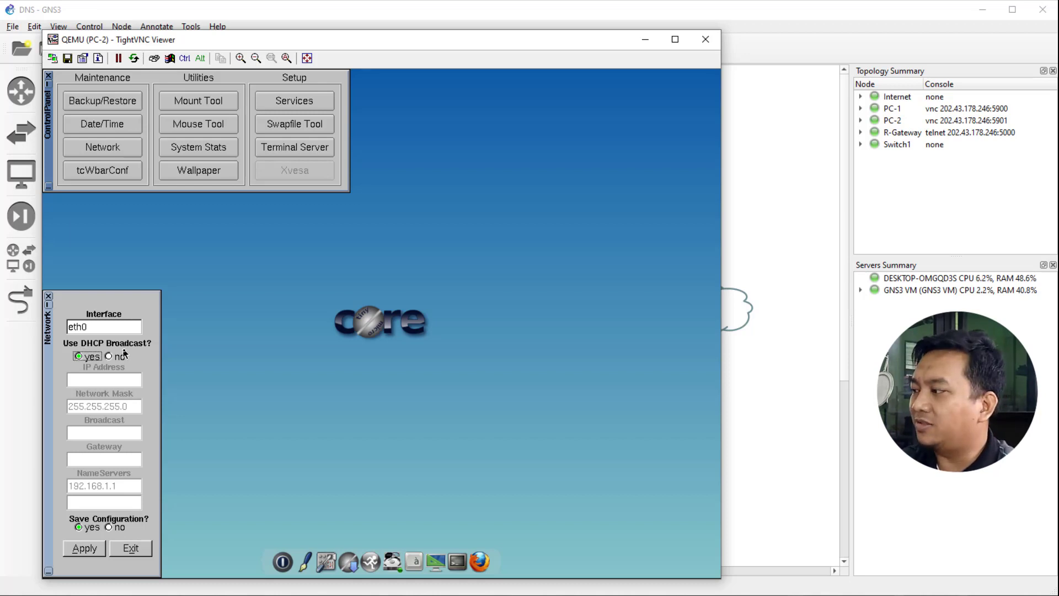
left_click(84, 549)
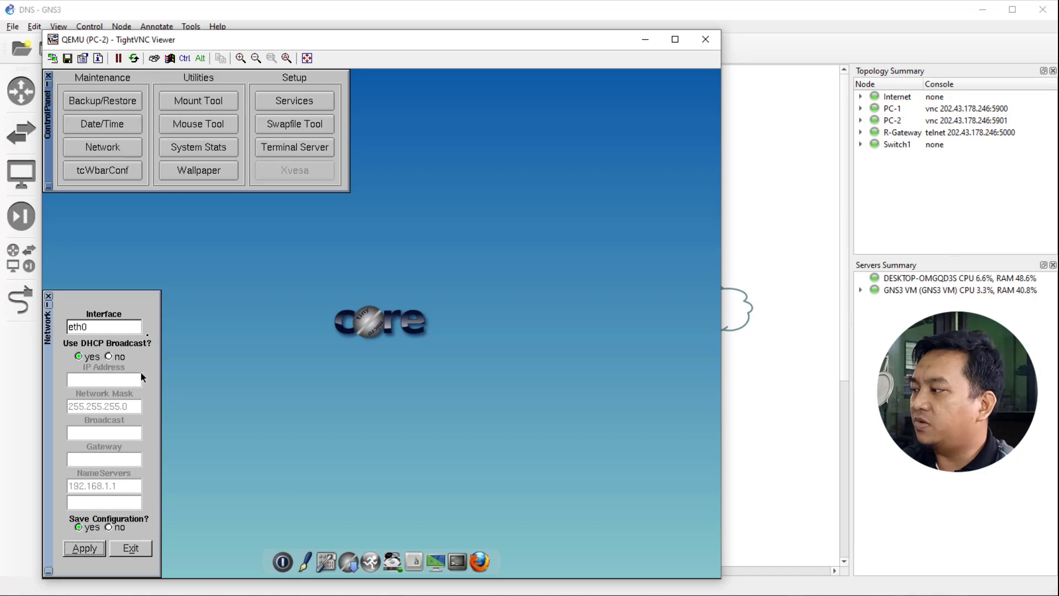
left_click(132, 550)
left_click(49, 75)
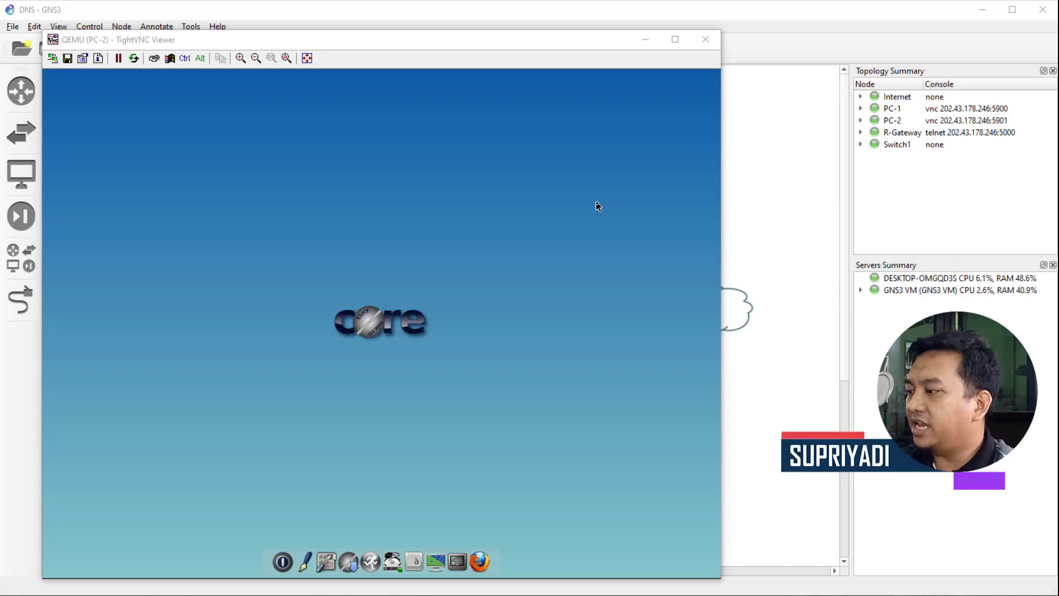
Launch a larger-font terminal on PC-2 with "aterm -fn 12x24 &", reposition it and close the original small terminal
left_click(457, 561)
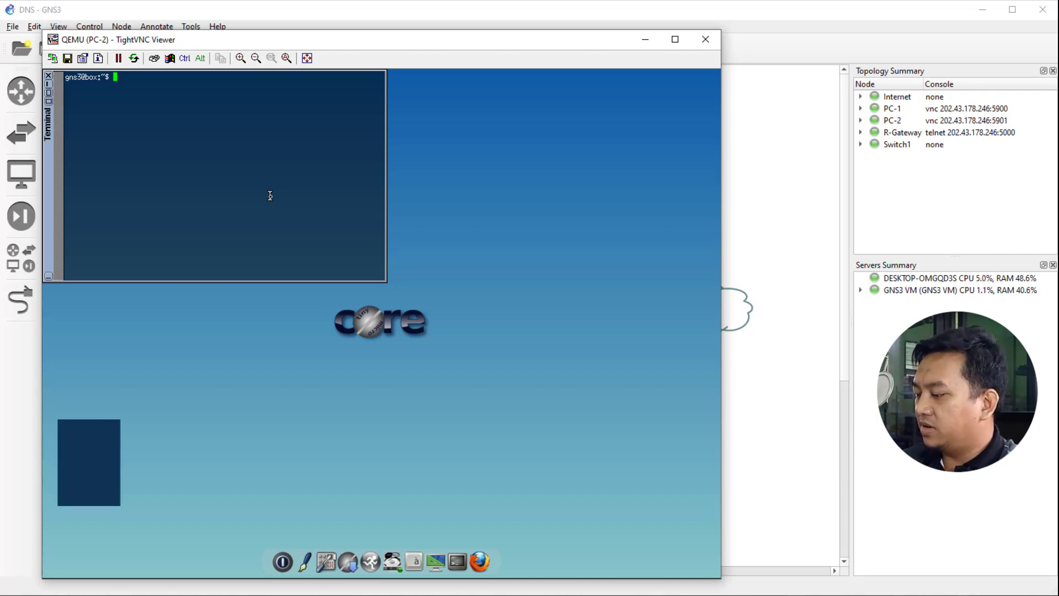
type("aterm ")
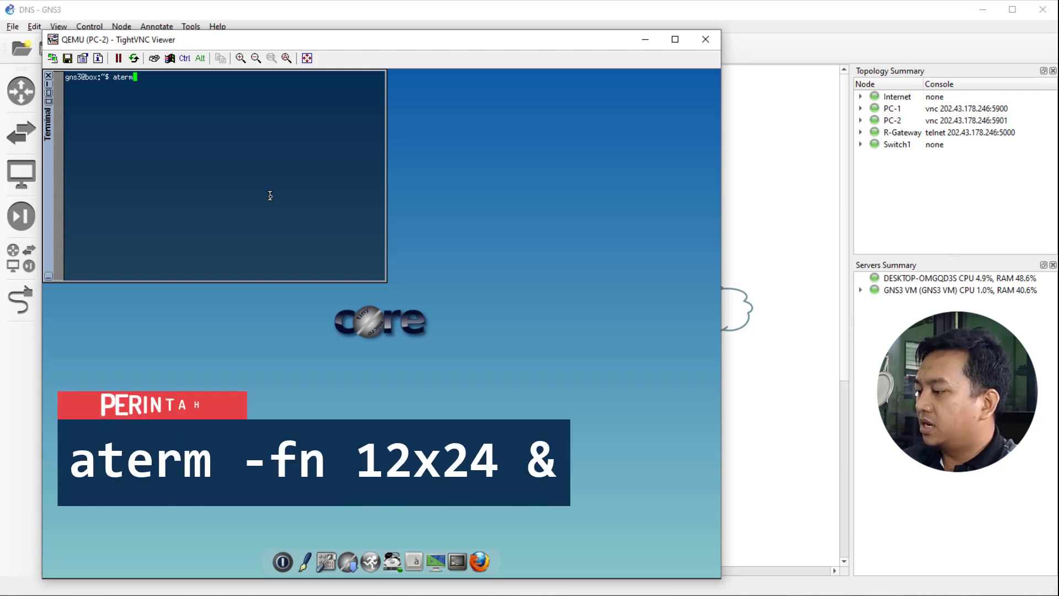
type("-fn")
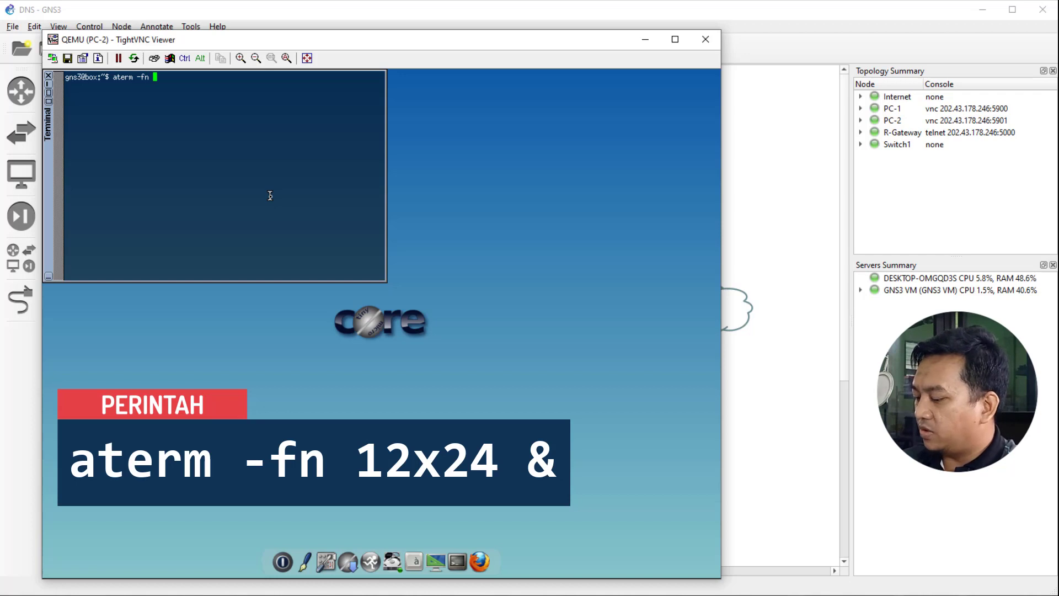
type(" 12")
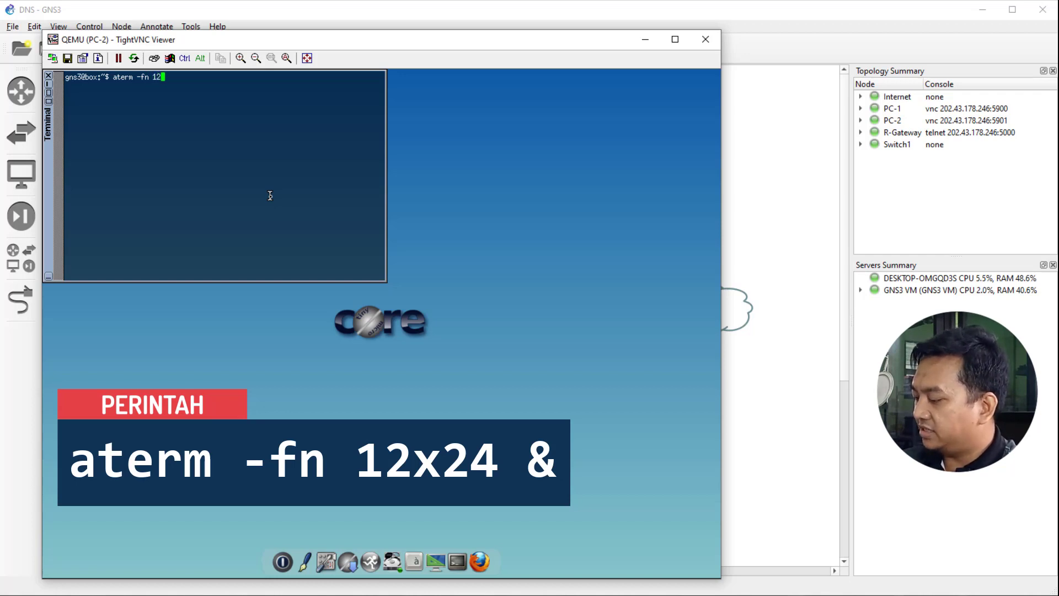
type("x24")
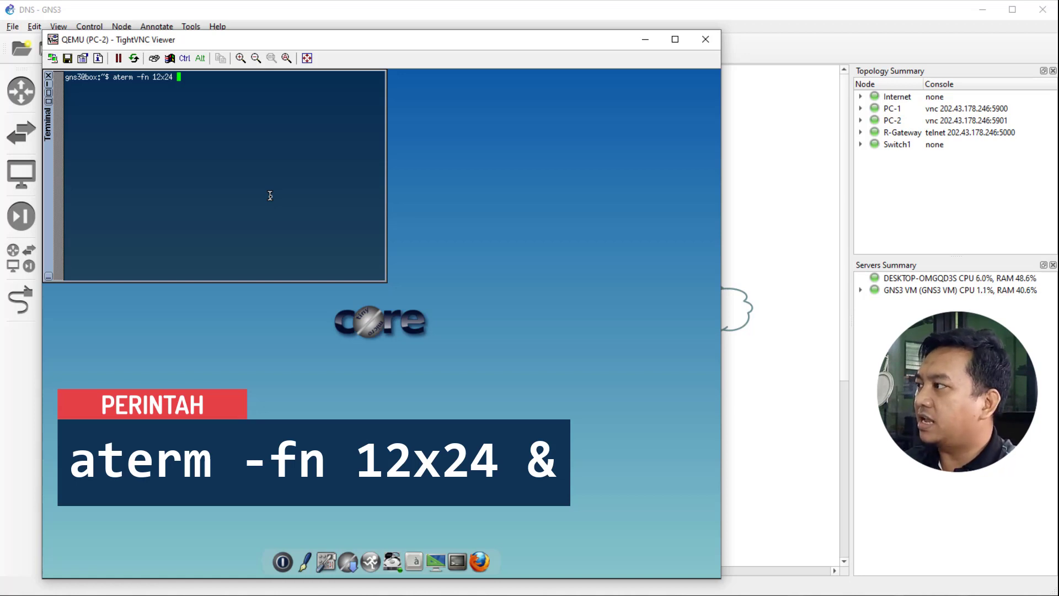
type("&")
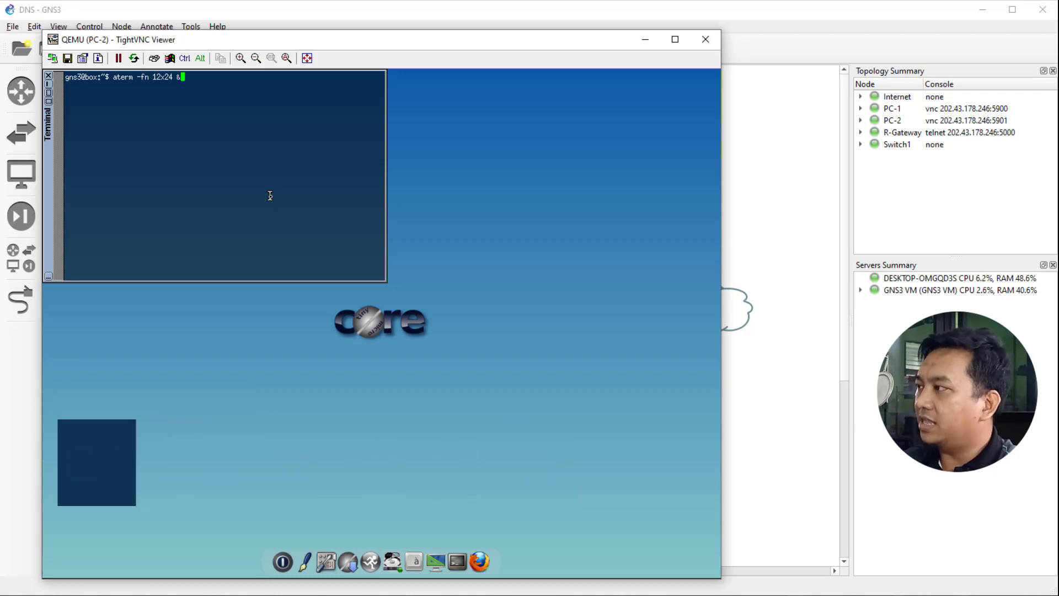
key("Return")
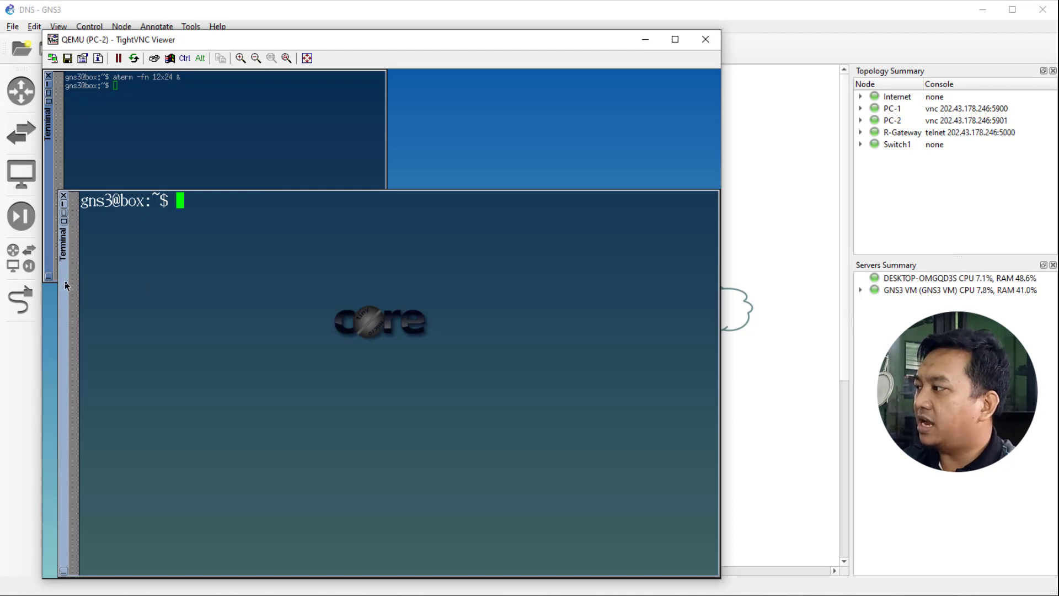
left_click_drag(65, 285, 48, 173)
left_click(49, 75)
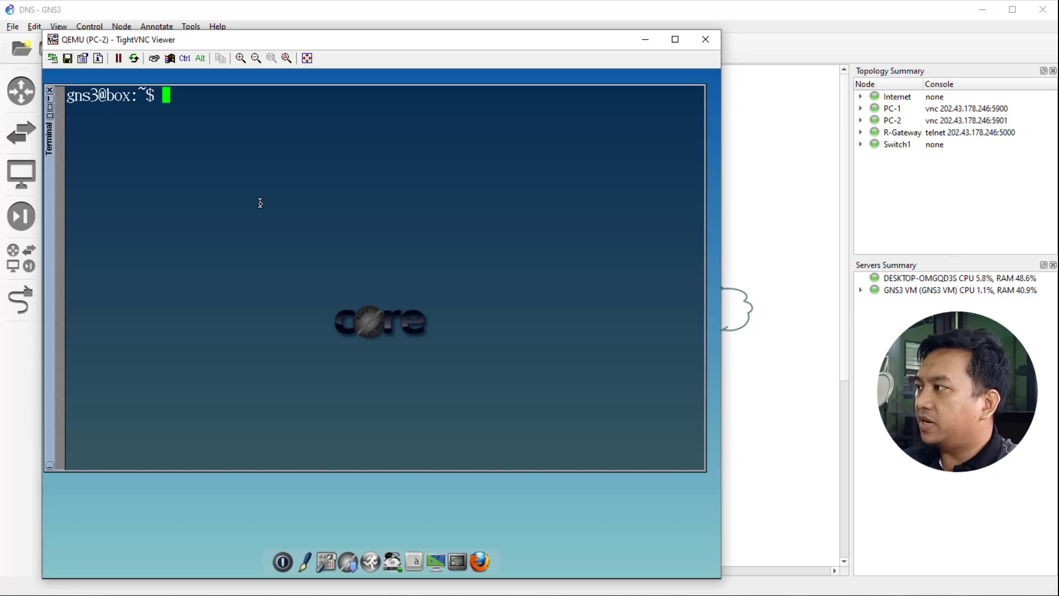
Run "ifconfig eth0" on PC-2 and check the IP address obtained by the interface
type("if")
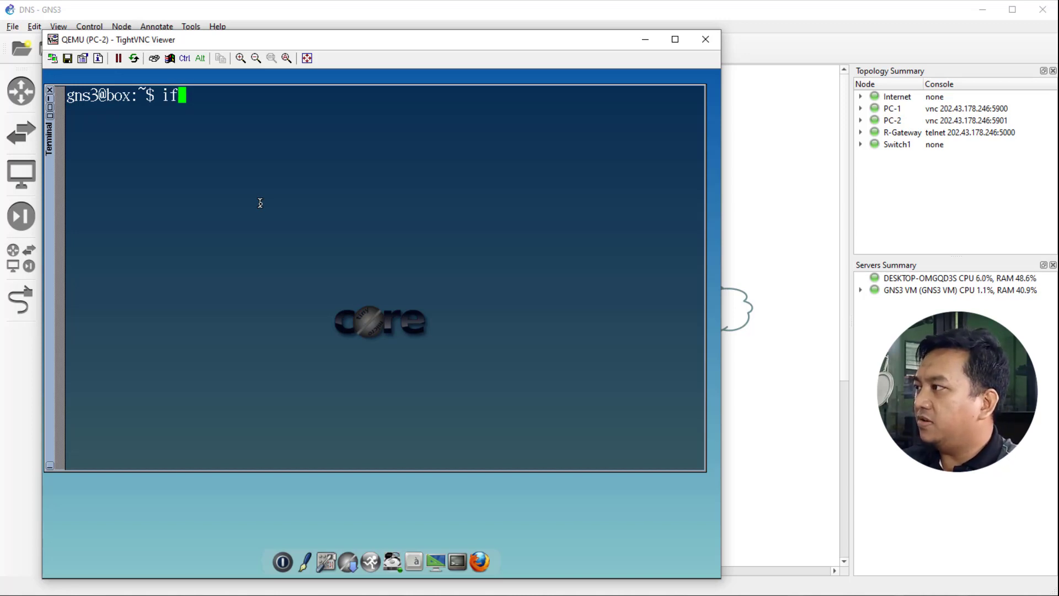
type("config et")
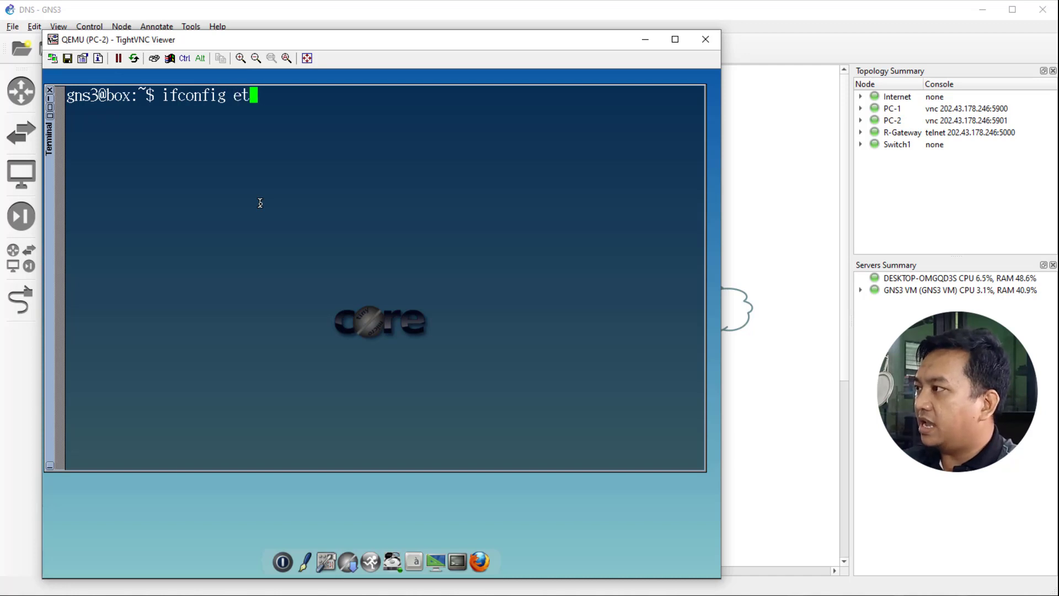
type("h0")
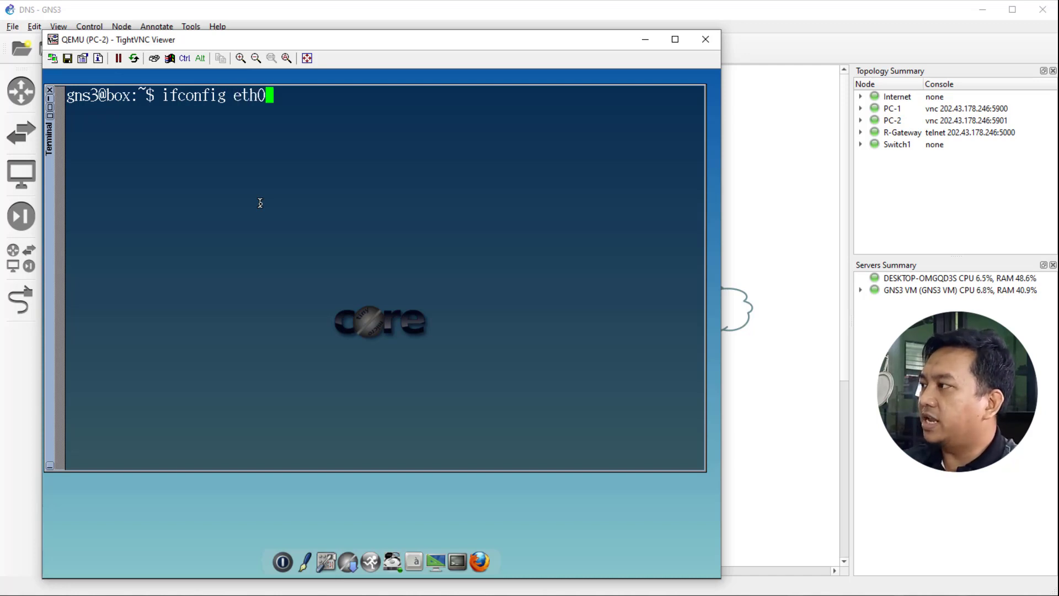
key("Return")
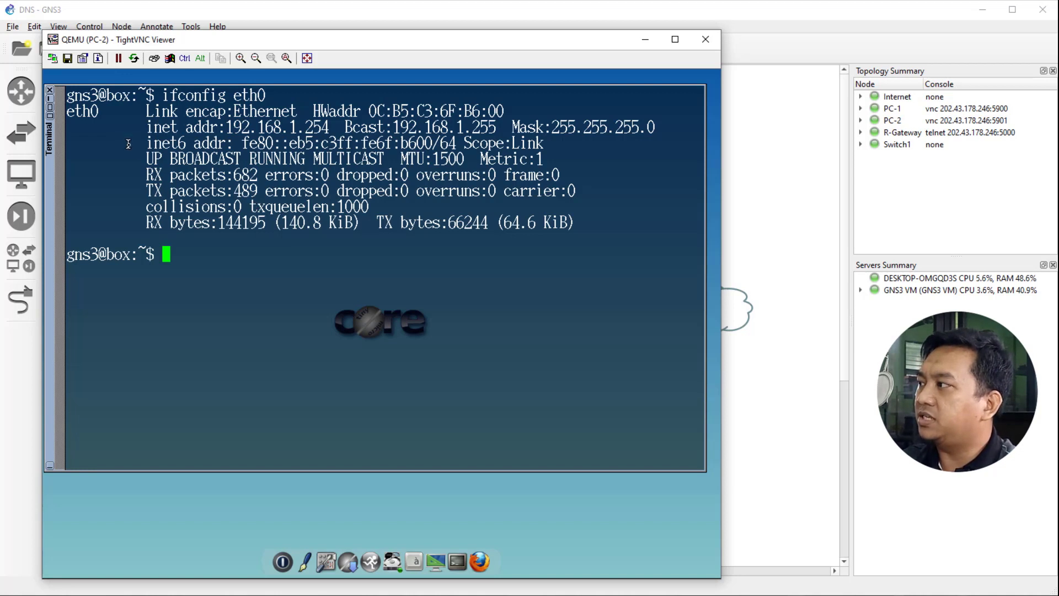
left_click_drag(226, 131, 331, 131)
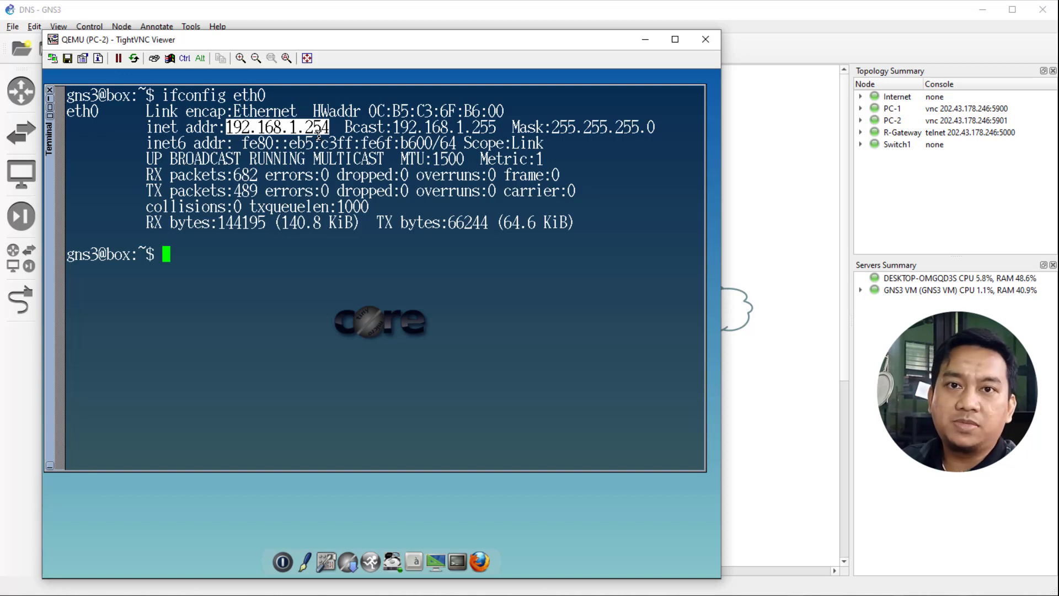
left_click(220, 258)
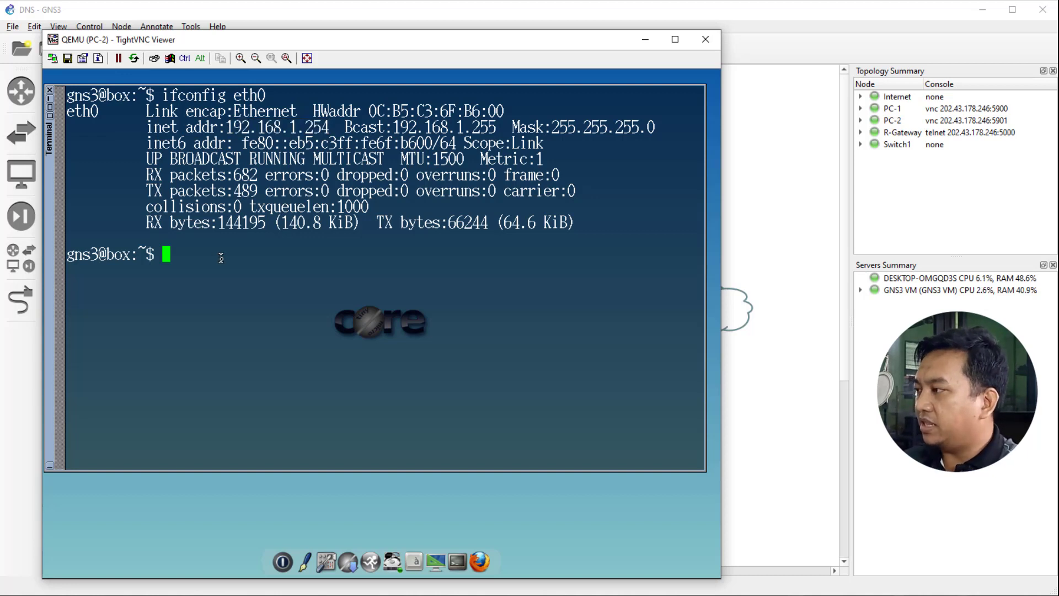
Display /etc/resolv.conf on PC-2 with cat to check its nameserver, and minimize the PC-2 console window
type("cat /etc/")
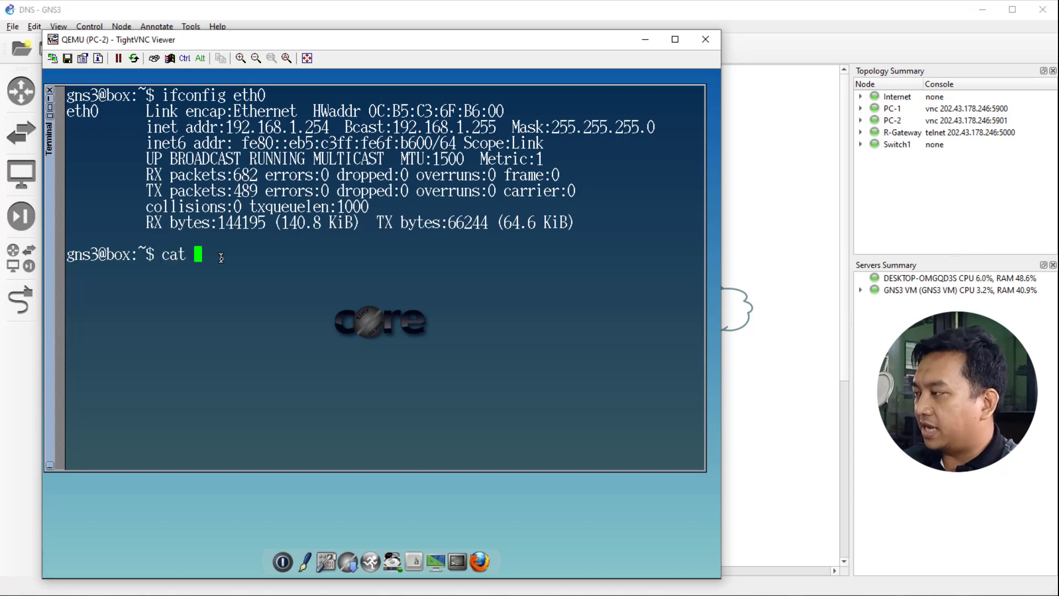
type("resolv.conf")
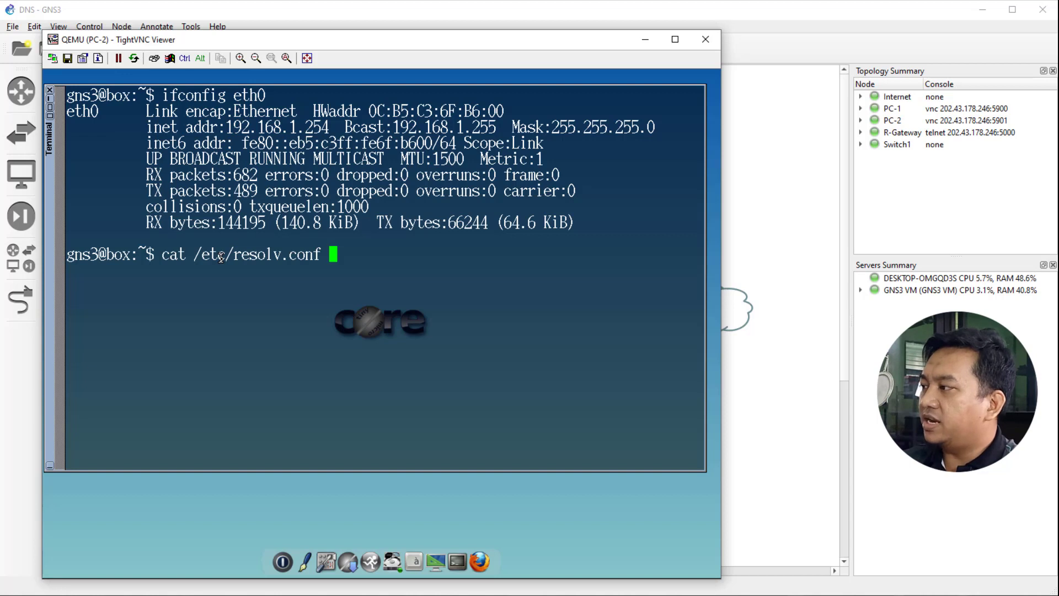
key("Return")
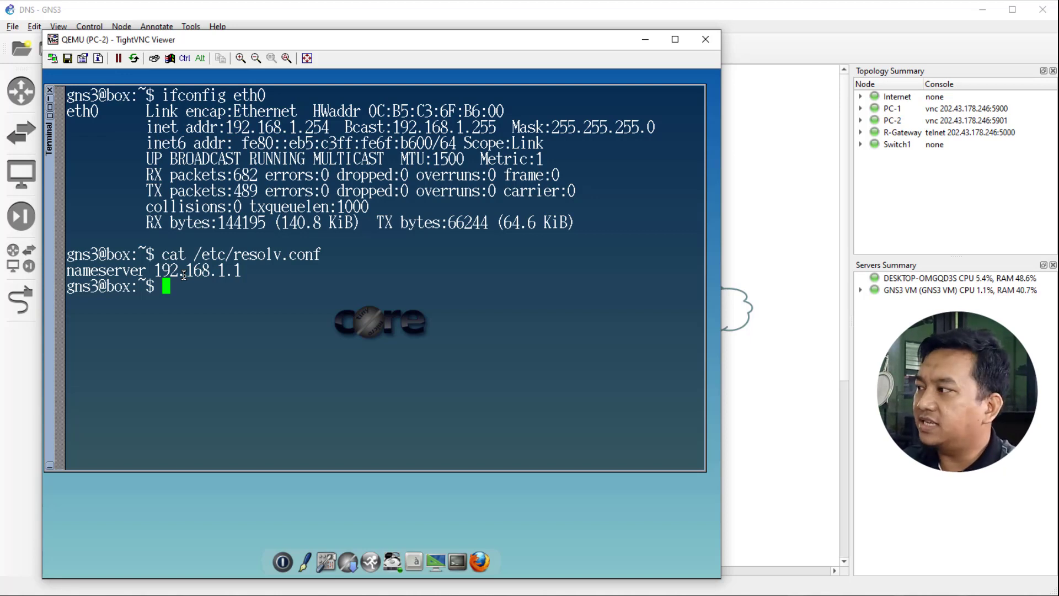
left_click_drag(154, 272, 245, 278)
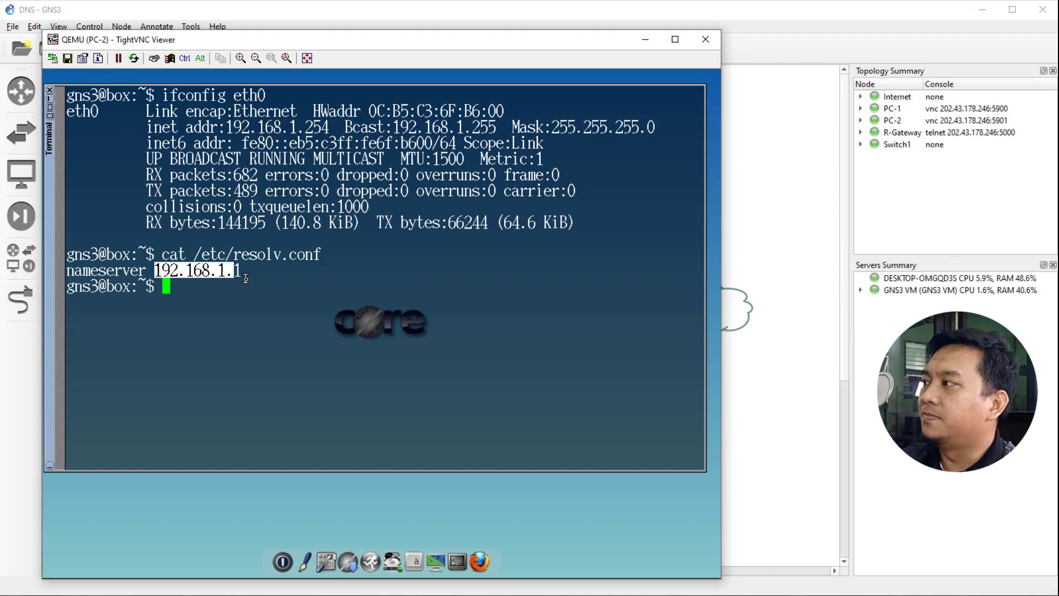
left_click(649, 41)
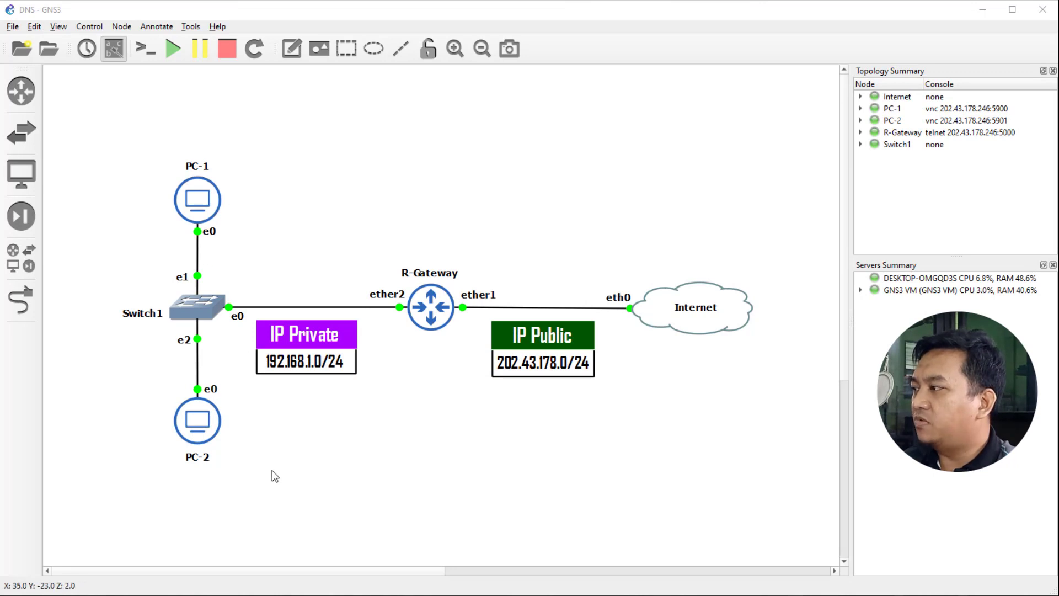
Open the console of PC-1, close its leftover control panel and move the viewer window aside
right_click(198, 201)
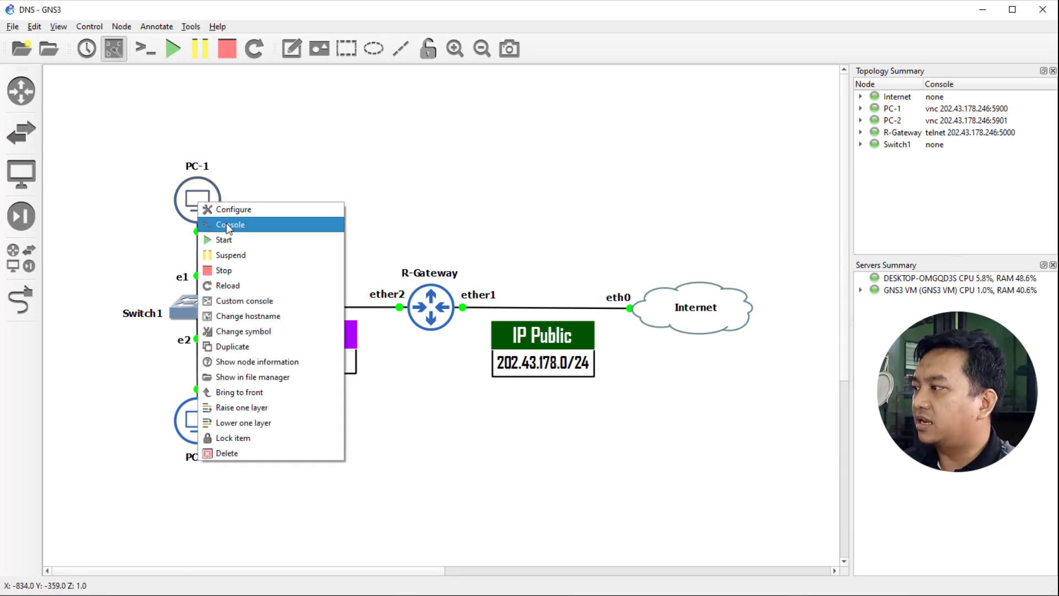
left_click(228, 225)
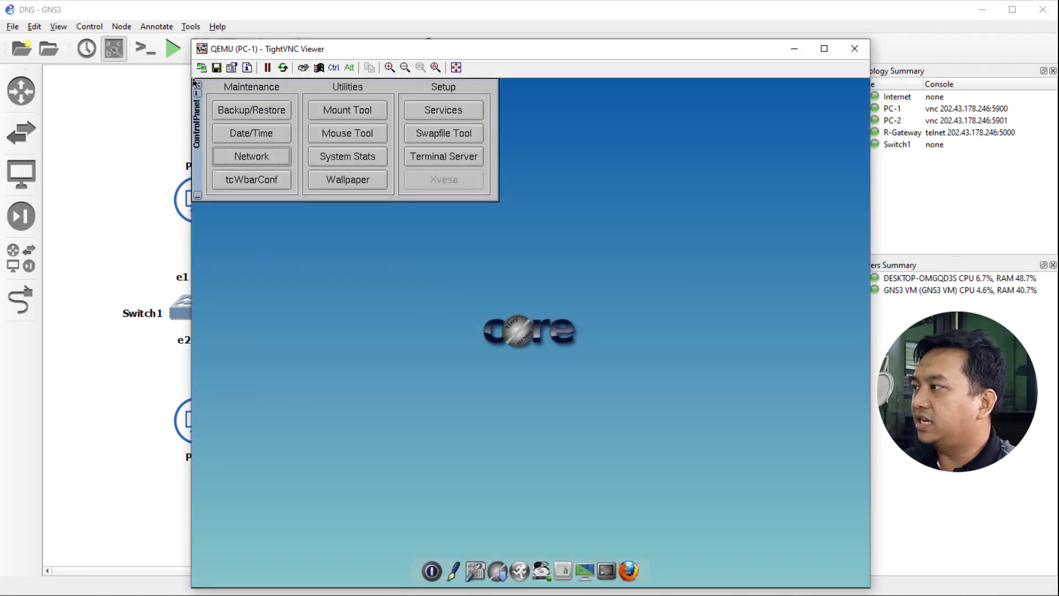
left_click_drag(373, 56, 221, 49)
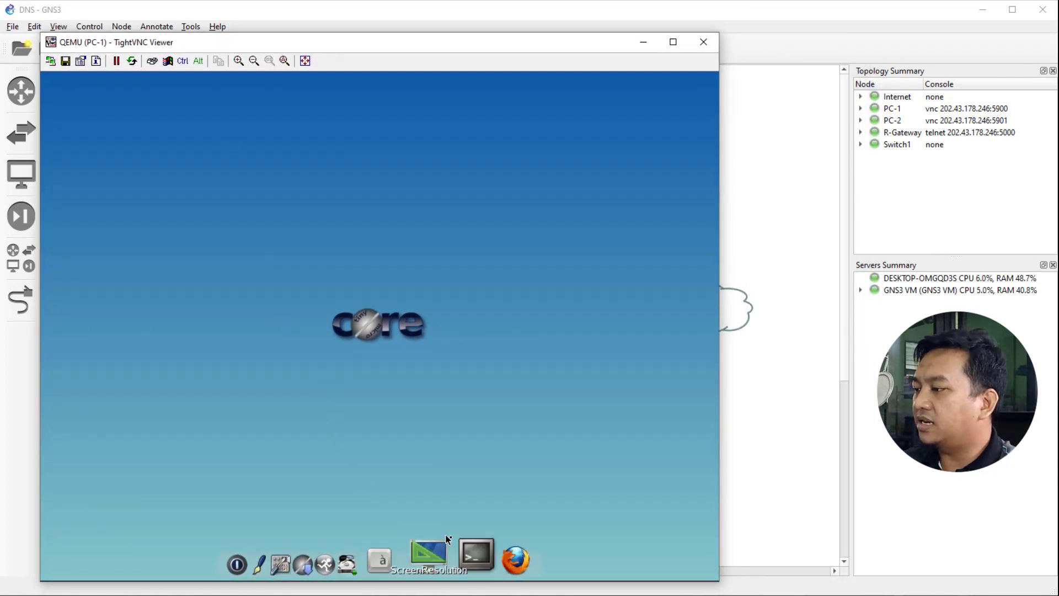
Launch a larger-font terminal on PC-1 with "aterm -fn 12x24 &", close the original small terminal and reposition the new one
left_click(473, 555)
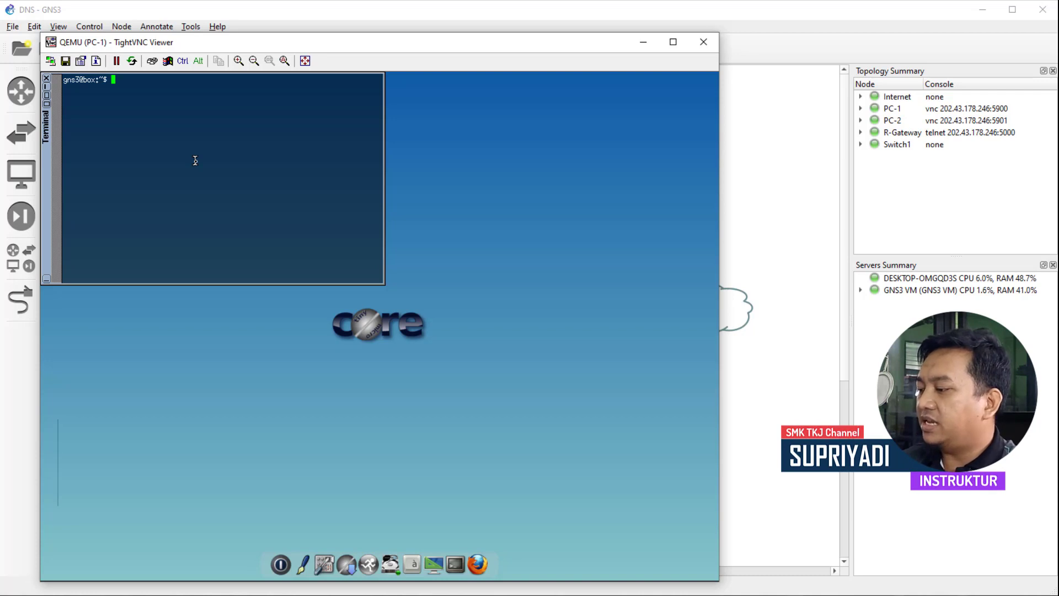
type("aterm")
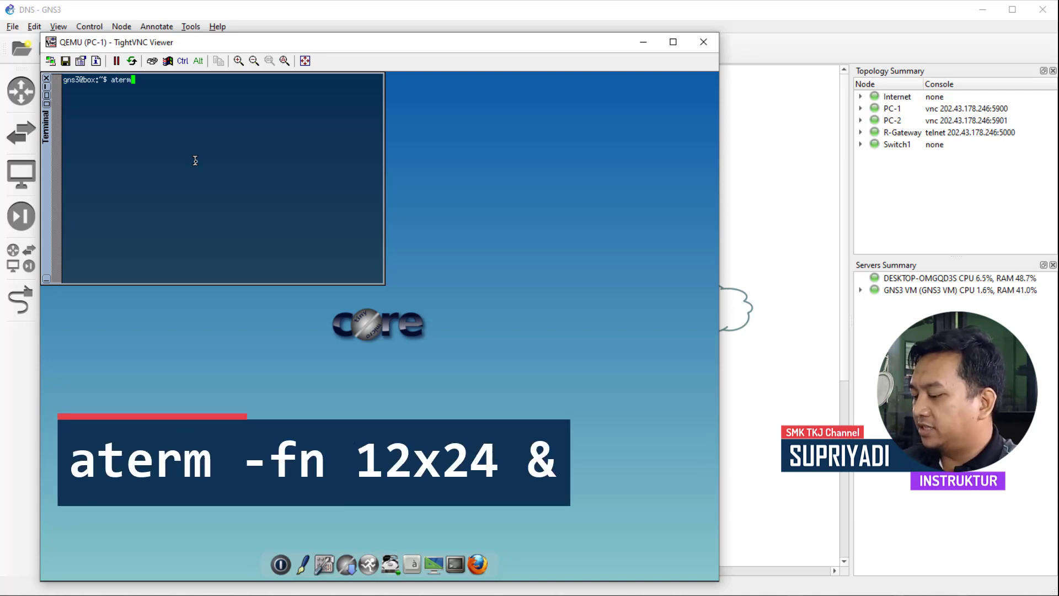
type(" -")
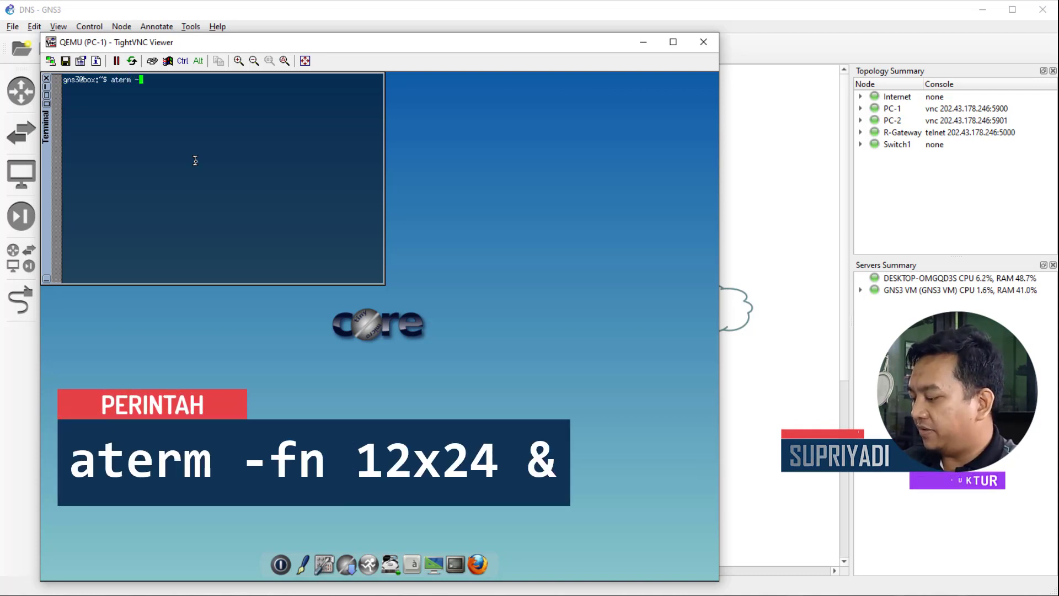
type("fn ")
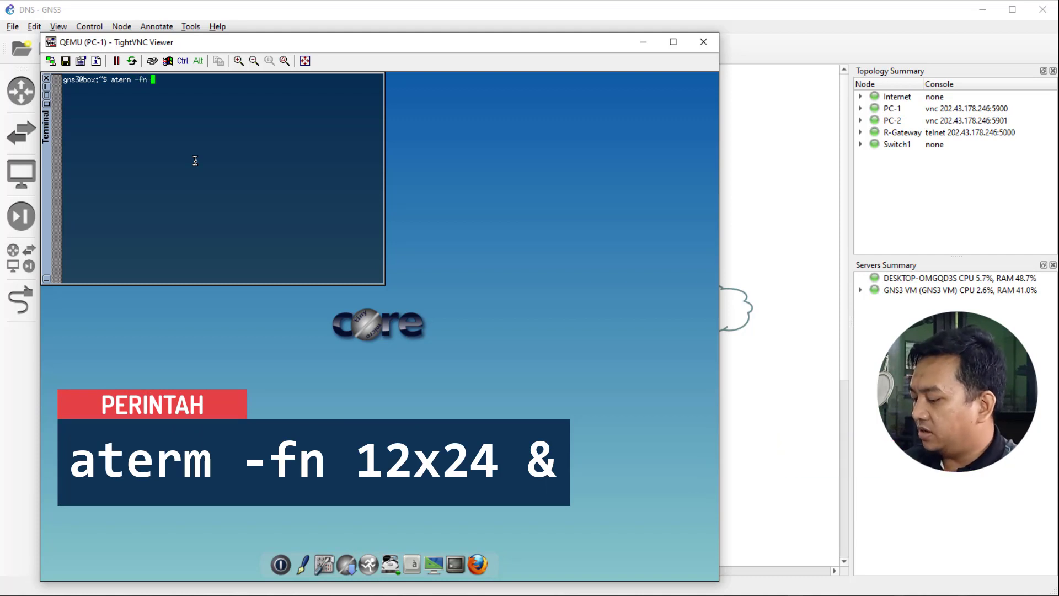
type("12")
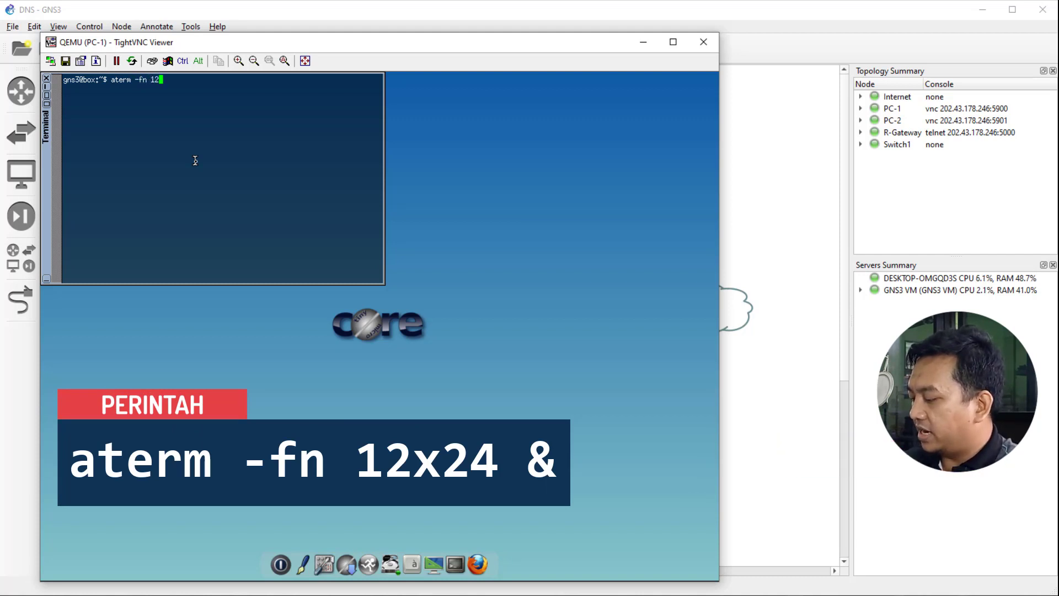
type("x24")
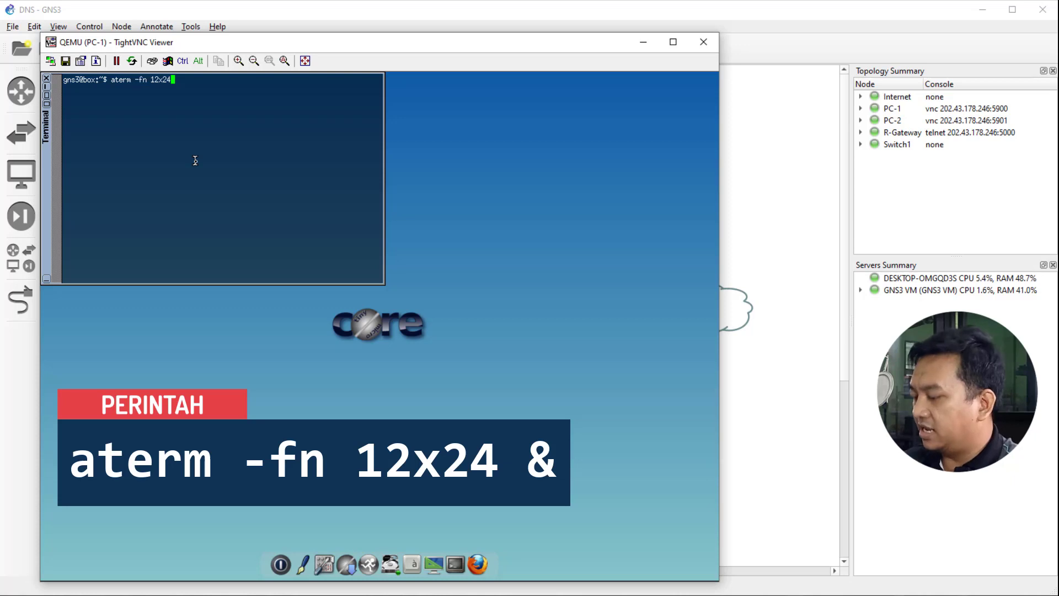
type(" &")
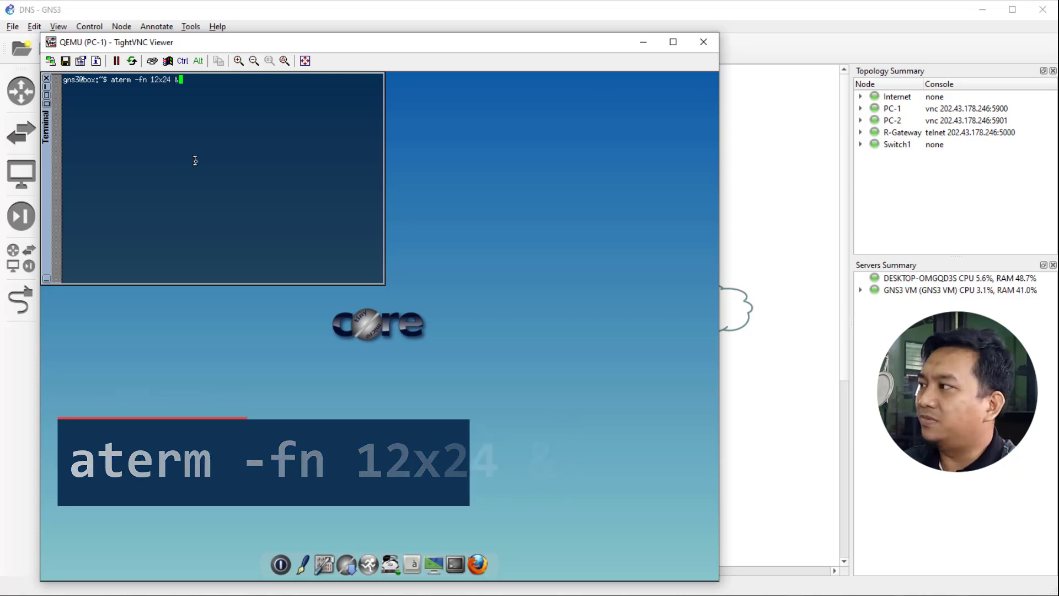
key("Return")
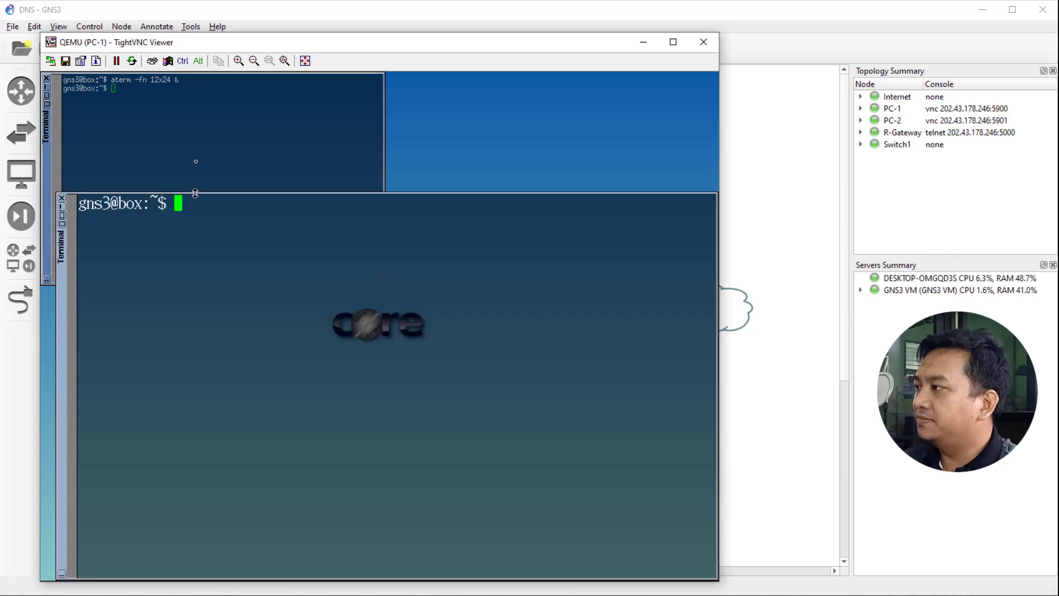
left_click(46, 77)
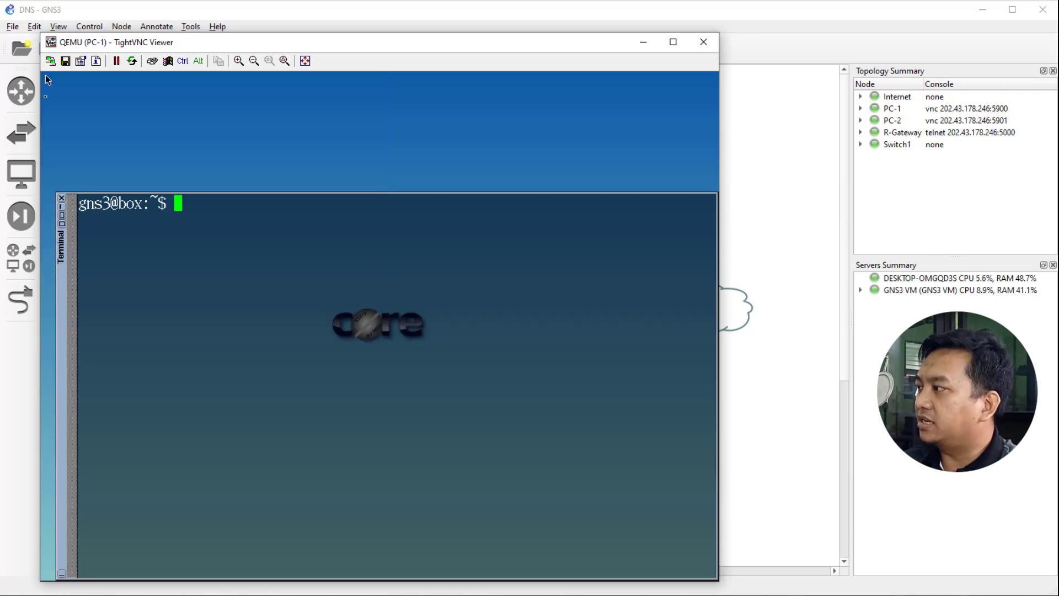
left_click_drag(62, 285, 49, 171)
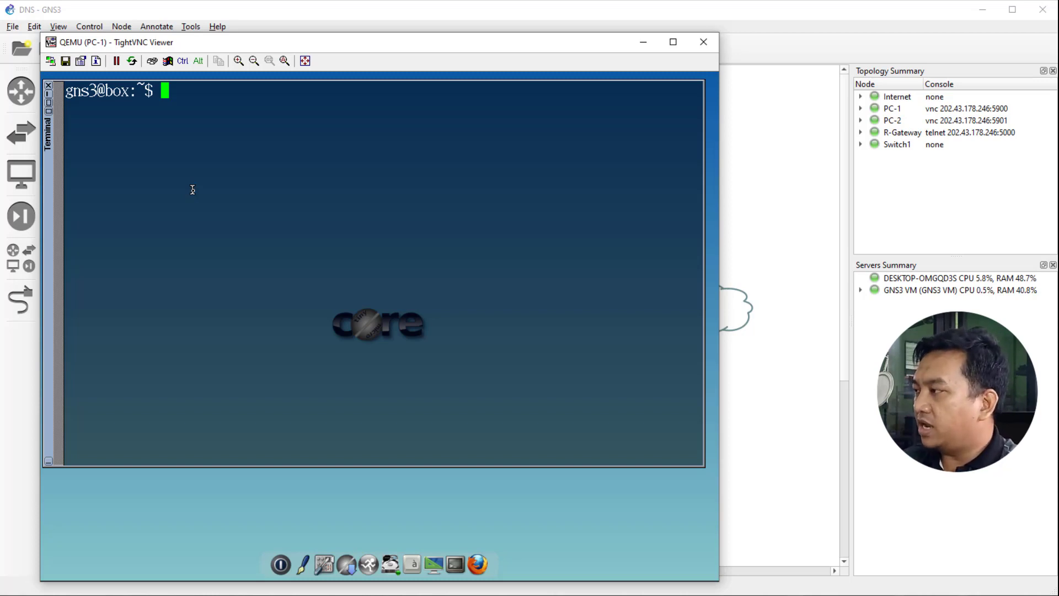
Run "ifconfig eth0" on PC-1 and check the IP address obtained by the interface
type("i")
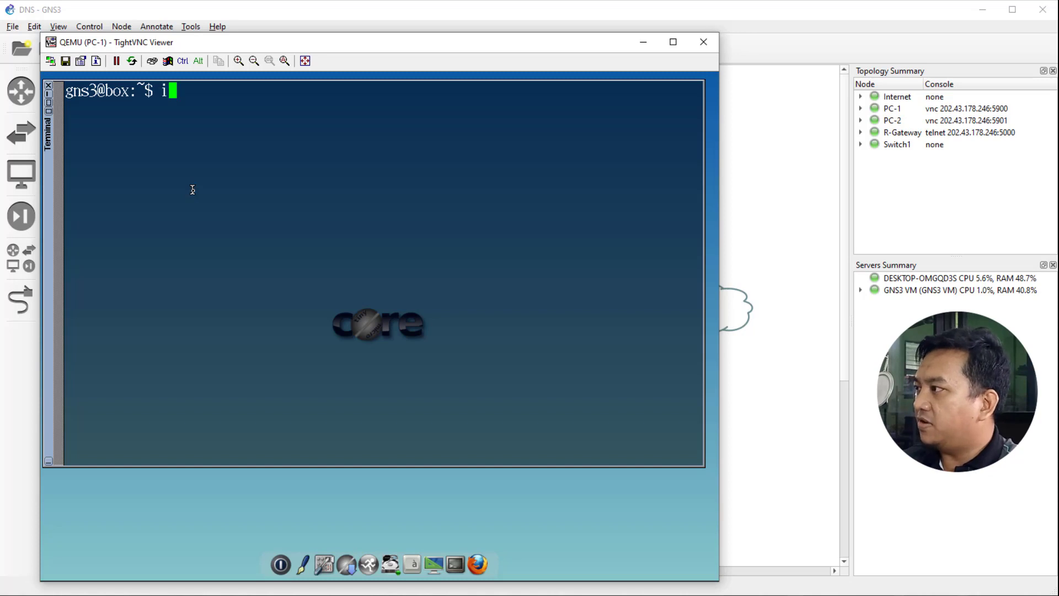
type("fconfig ")
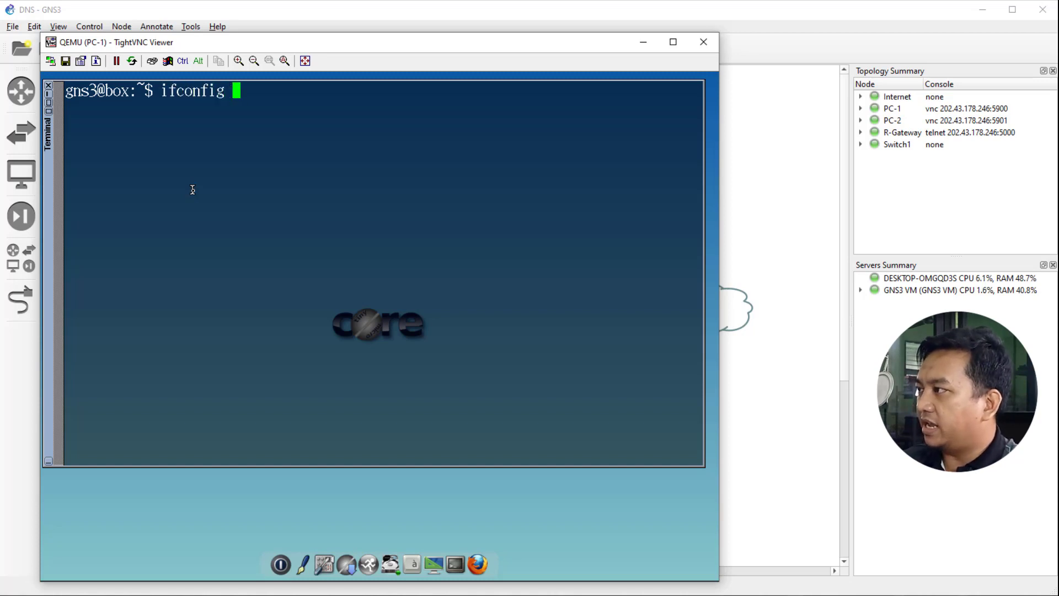
type("eth0")
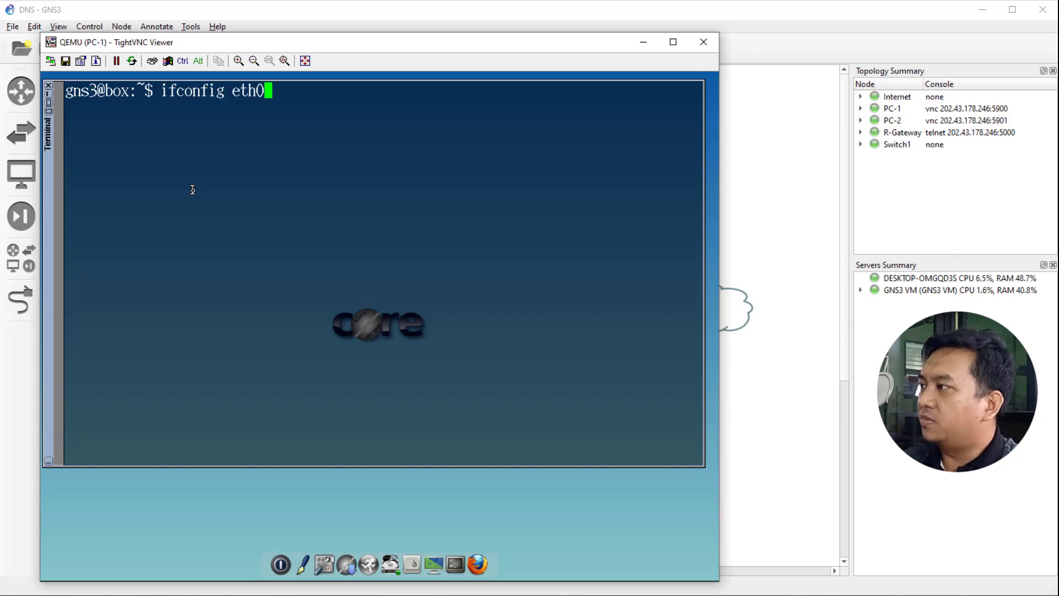
key("Return")
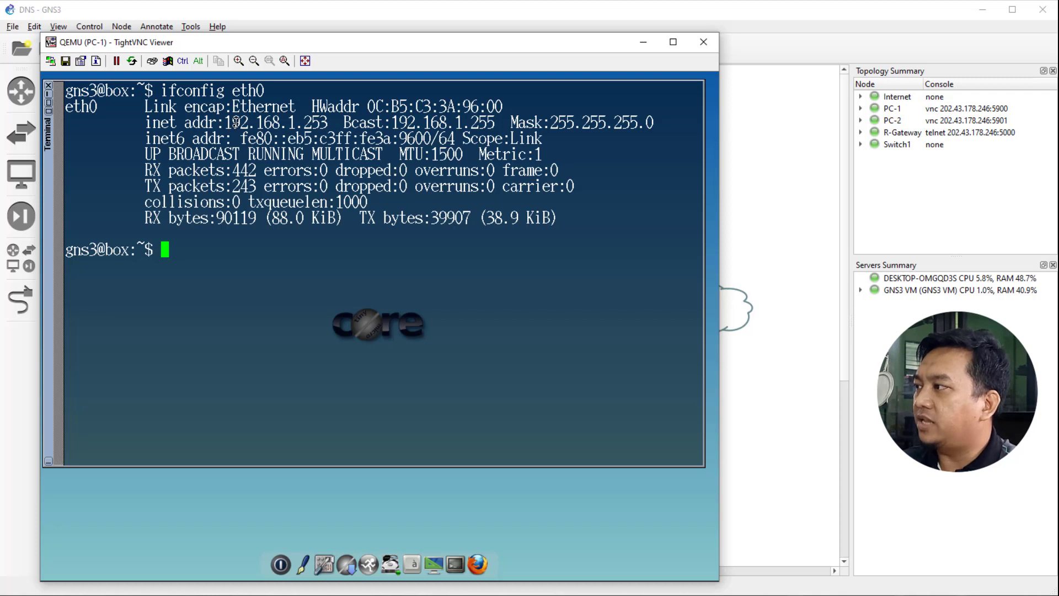
left_click_drag(225, 123, 319, 128)
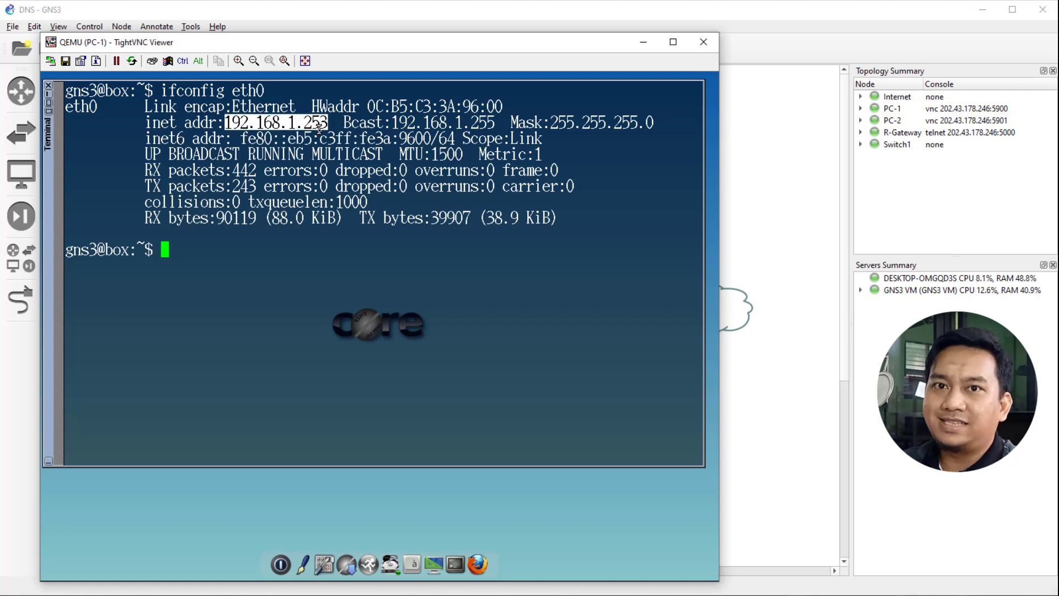
left_click(240, 264)
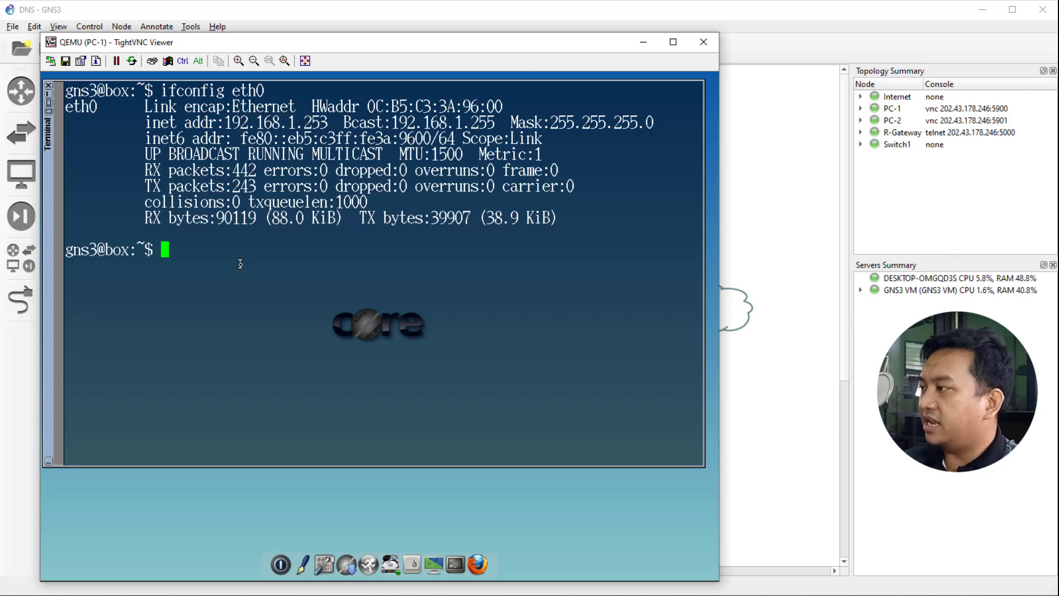
Display /etc/resolv.conf on PC-1 with cat to check its nameserver, and close the terminal
type("ca")
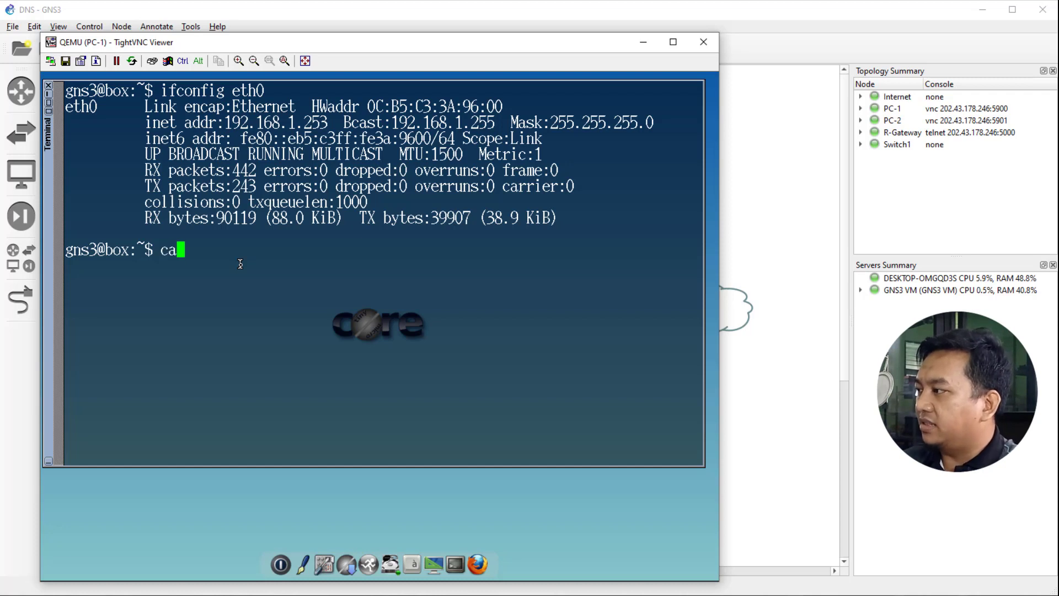
type("t /etc/re")
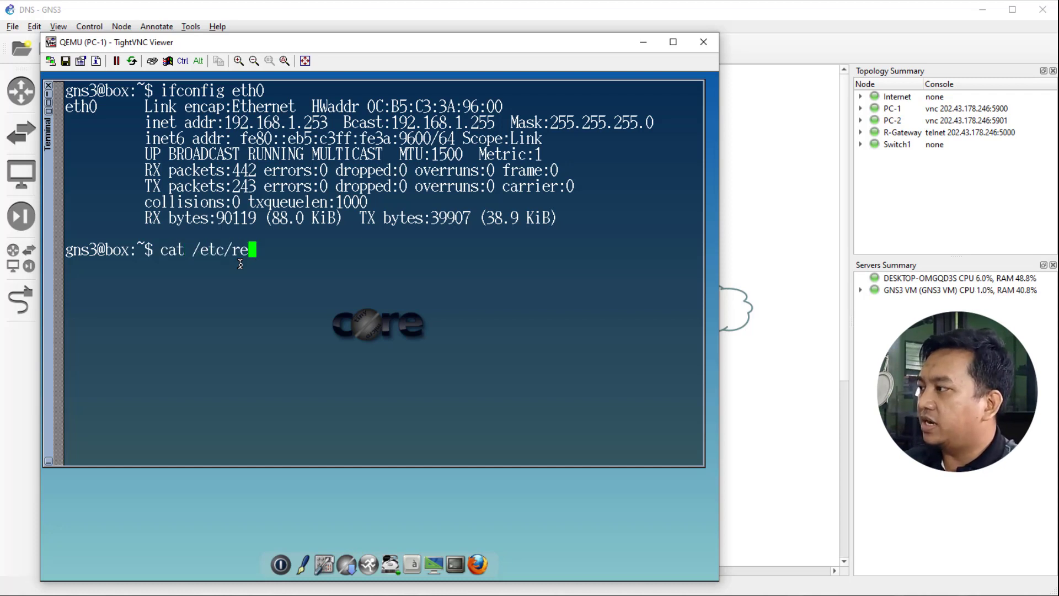
key("Tab")
key("Return")
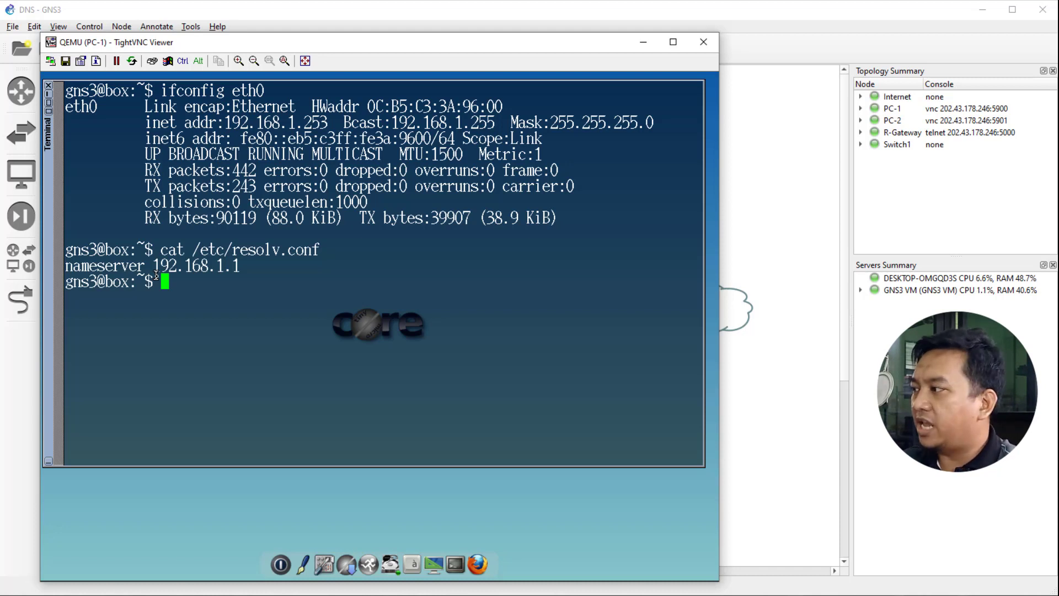
left_click_drag(153, 266, 241, 266)
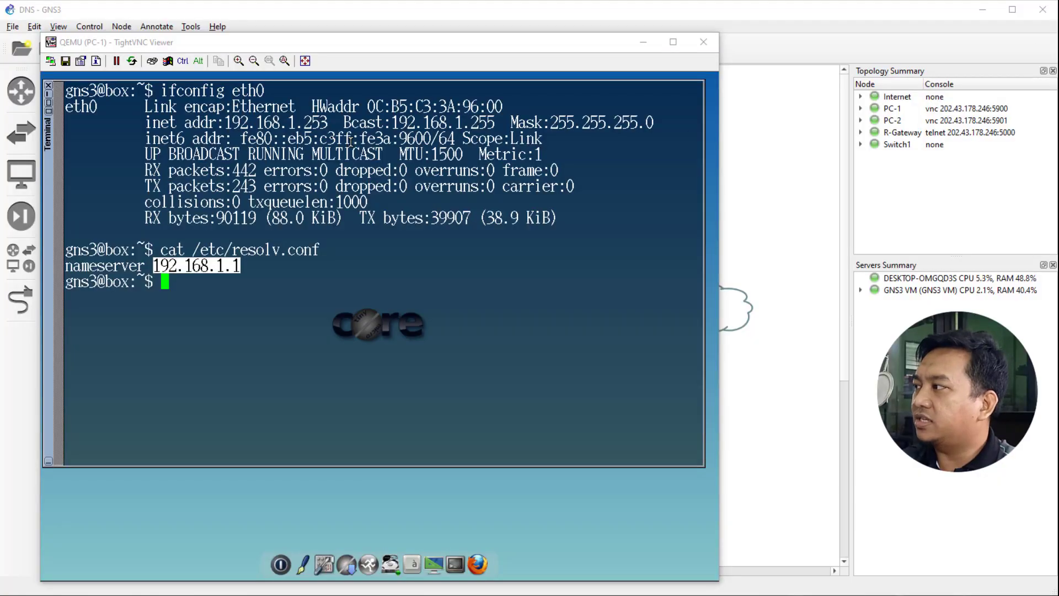
left_click(49, 86)
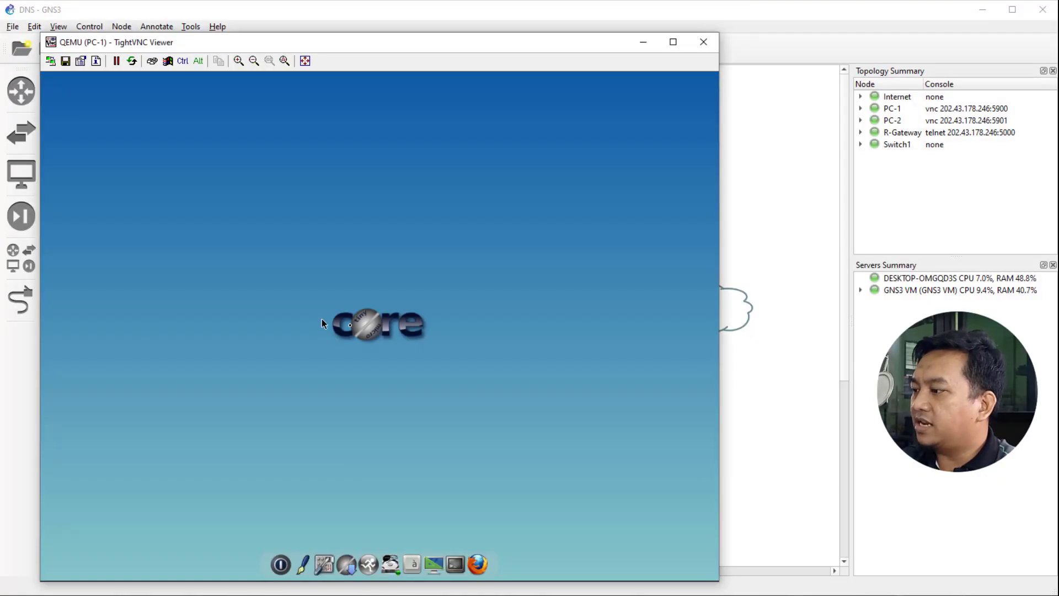
Launch Firefox on PC-1 with its window widened to the full desktop, and load google.com
left_click(484, 558)
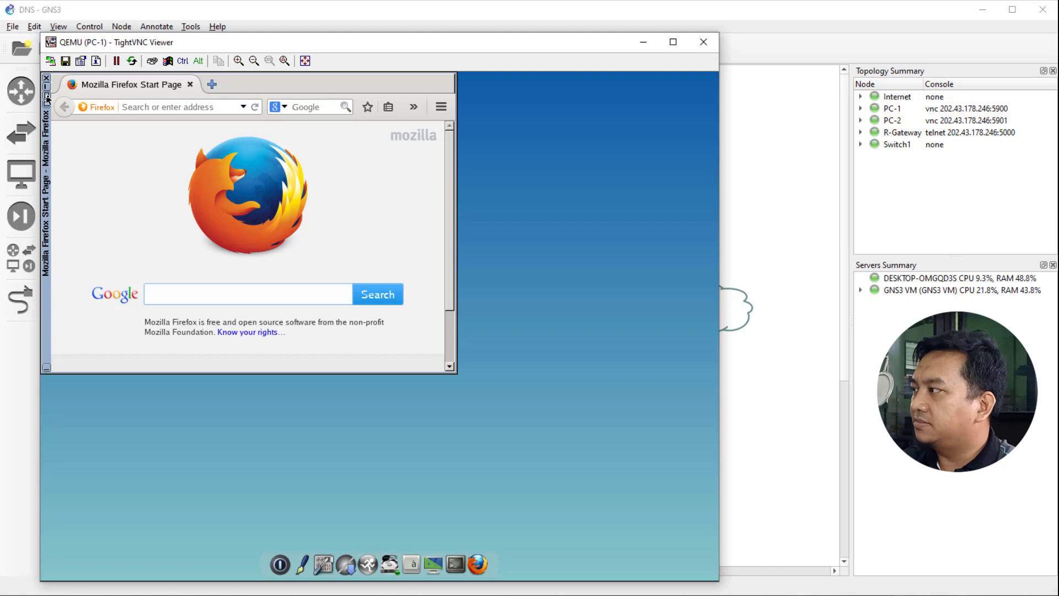
left_click(46, 105)
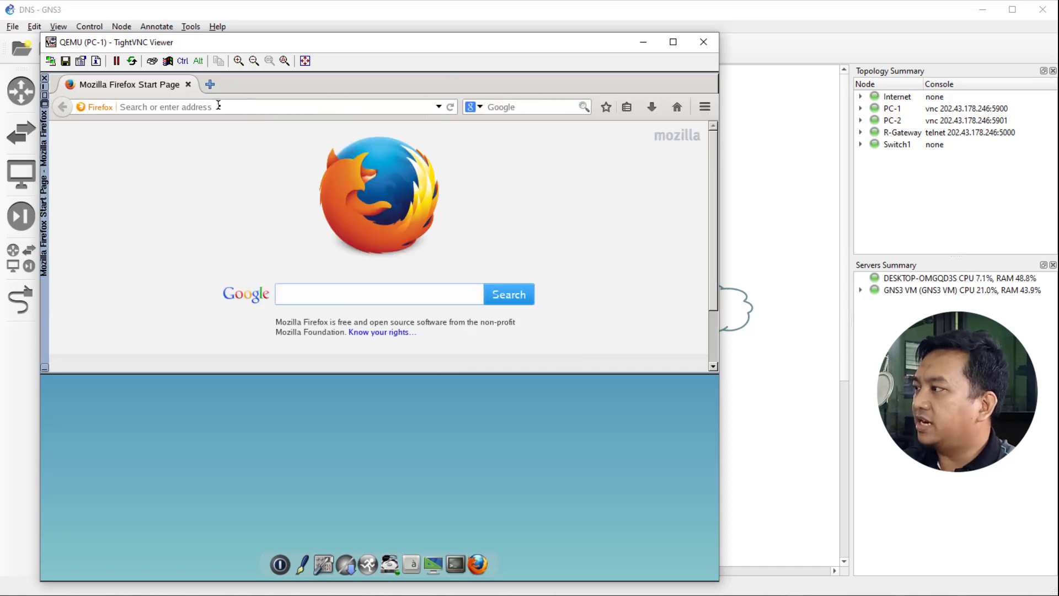
left_click(220, 105)
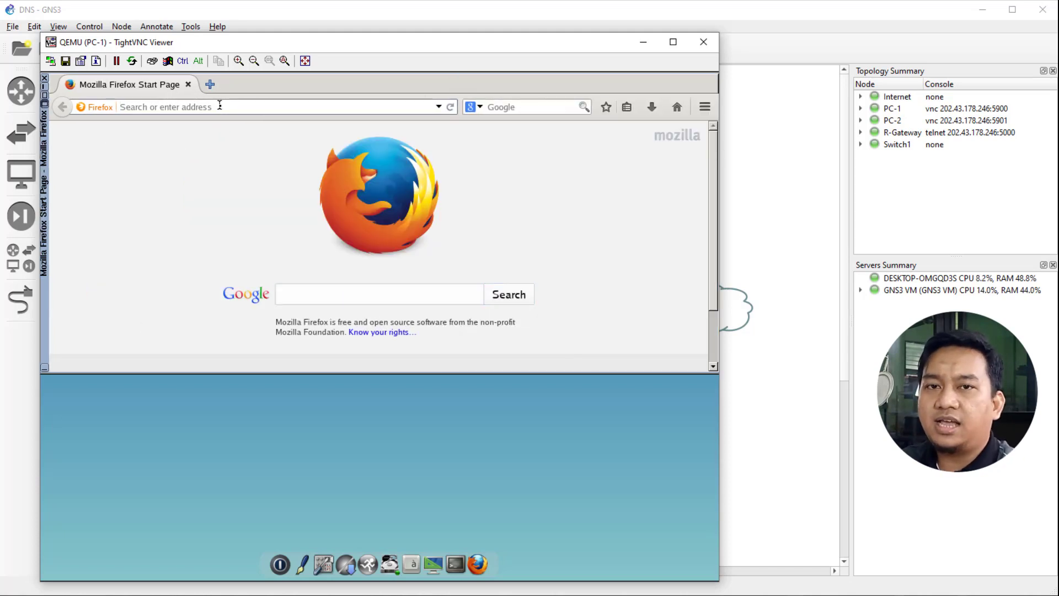
type("g")
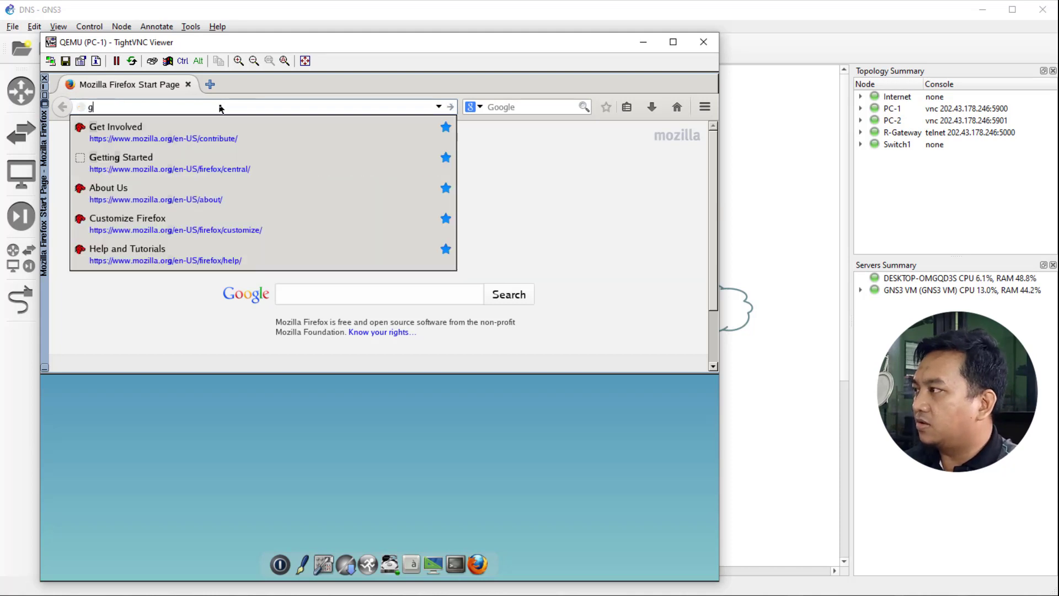
type("oogle.com")
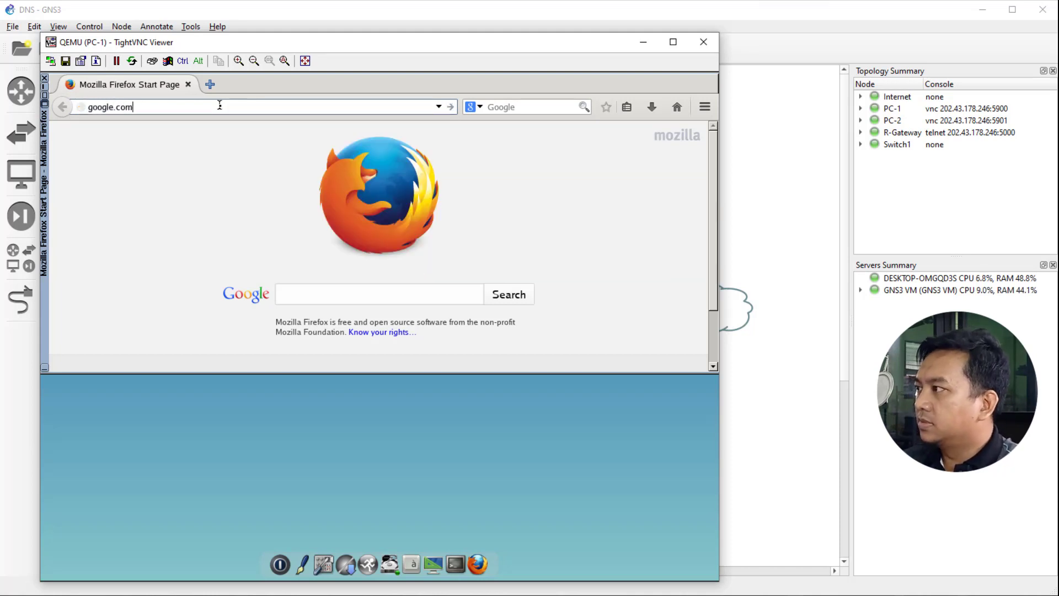
key("Return")
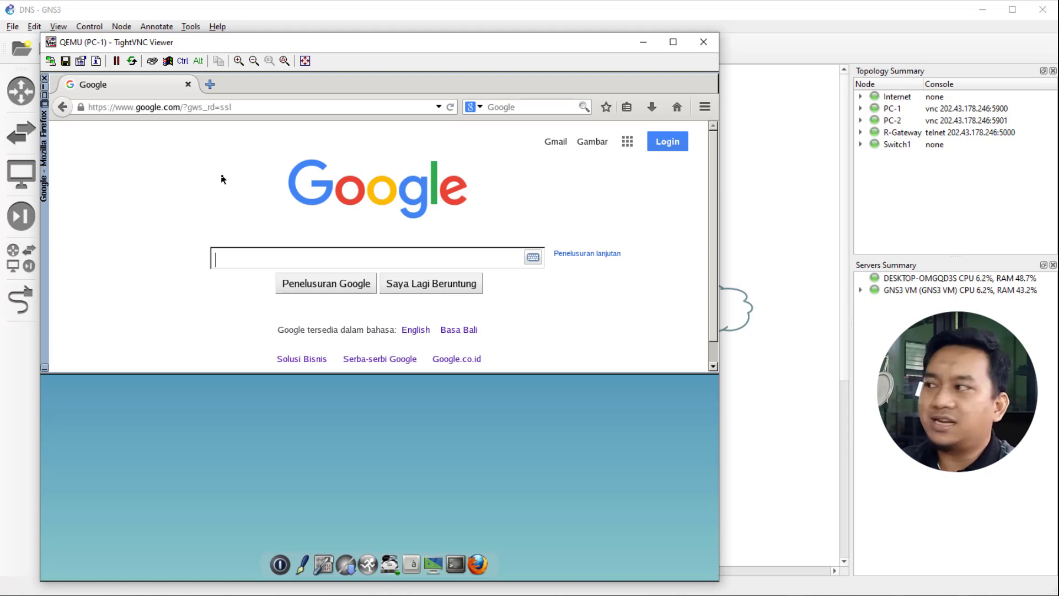
Minimize the PC-1 console, open the console of PC-2 with its leftover terminal closed, and move the viewer window aside
left_click(644, 43)
right_click(214, 431)
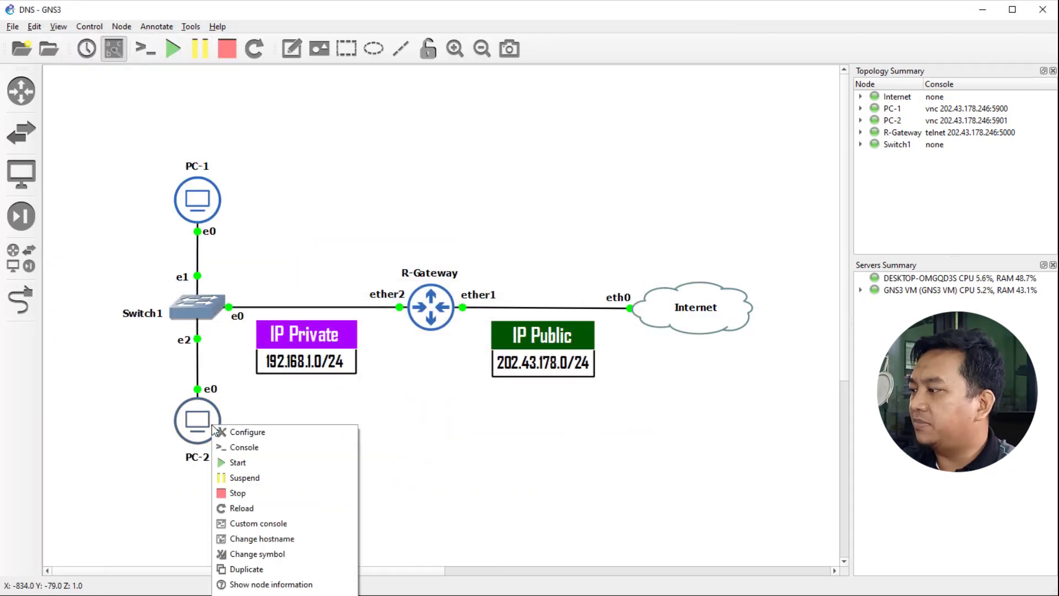
left_click(266, 446)
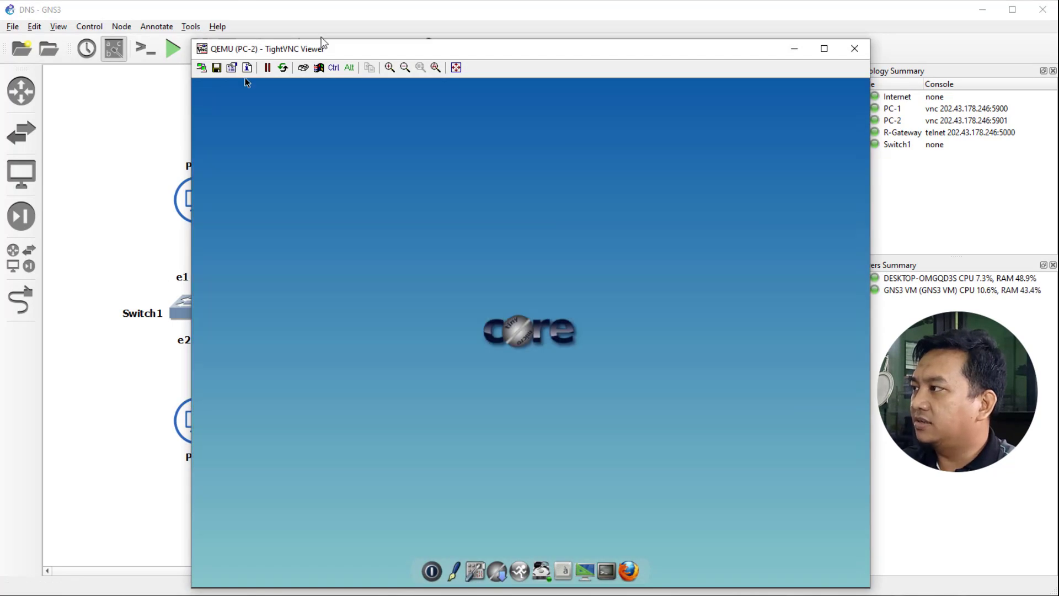
left_click(199, 100)
left_click_drag(357, 54, 207, 49)
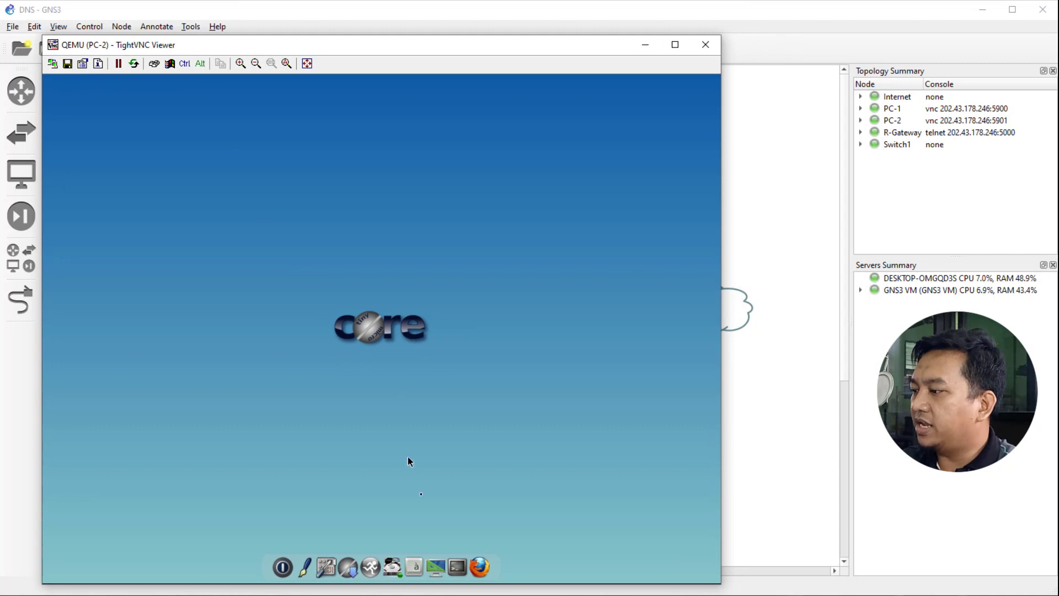
Launch Firefox on PC-2 with its window widened and made taller, and load google.com
left_click(485, 563)
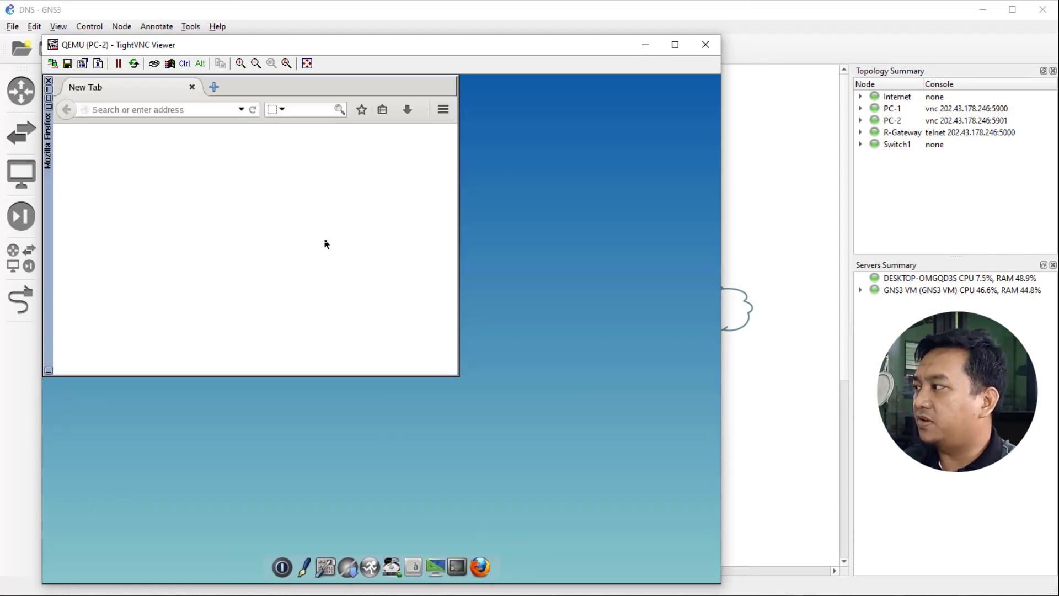
left_click(49, 106)
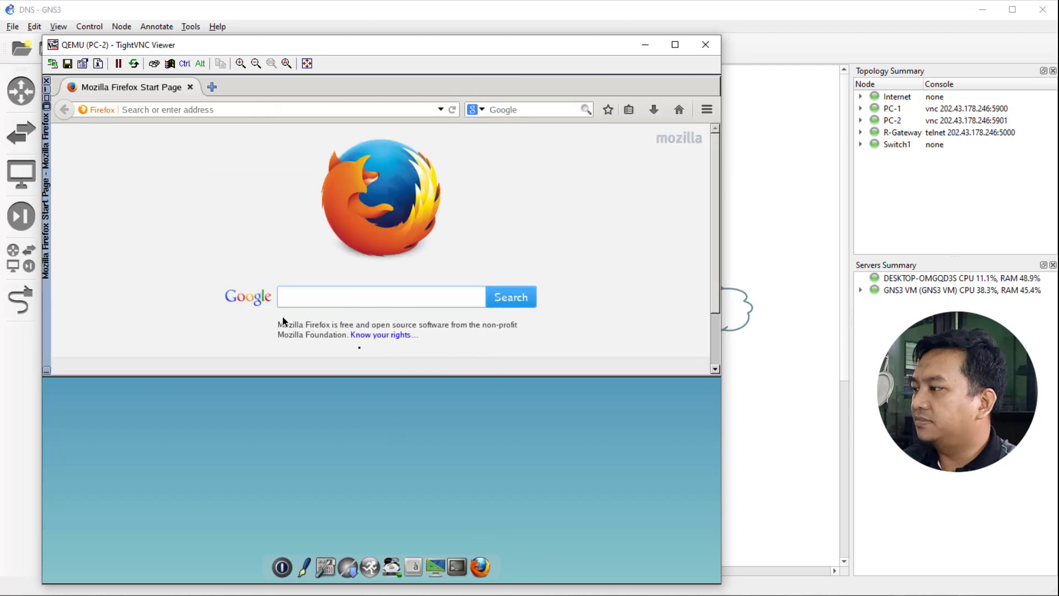
left_click_drag(378, 375, 379, 442)
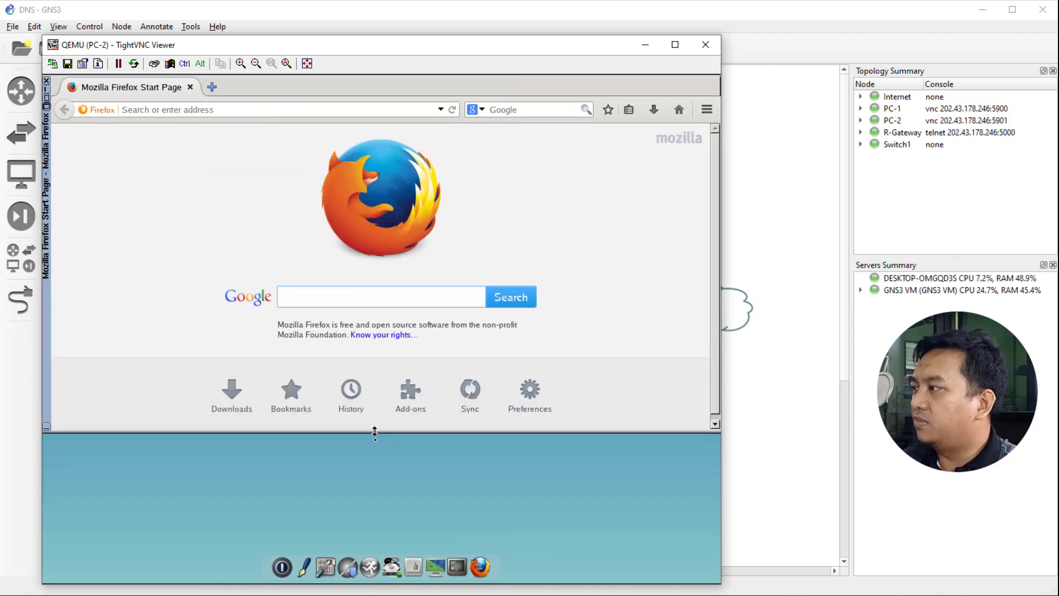
left_click(198, 110)
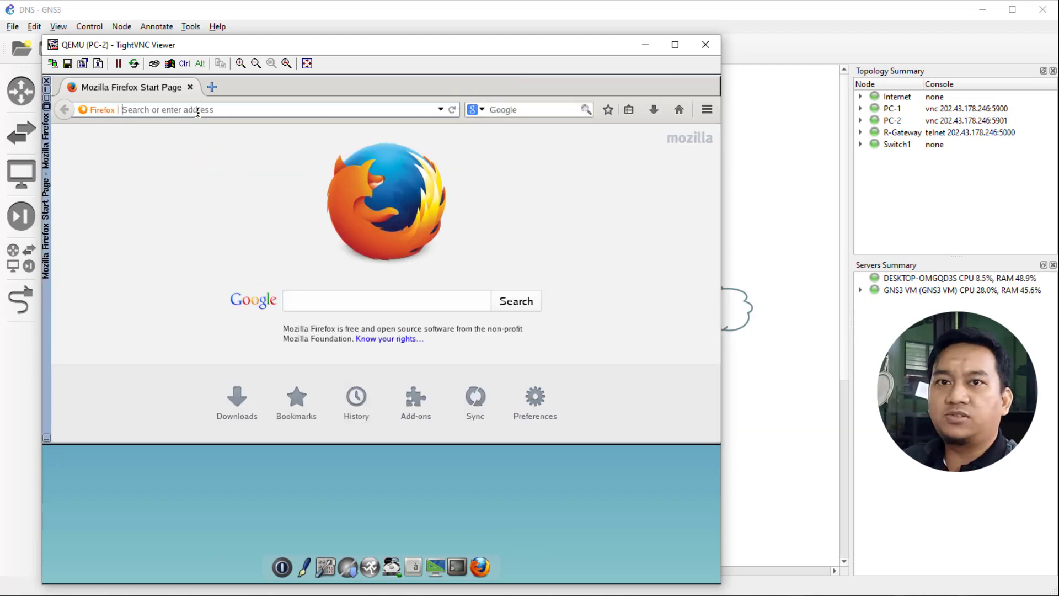
type("google")
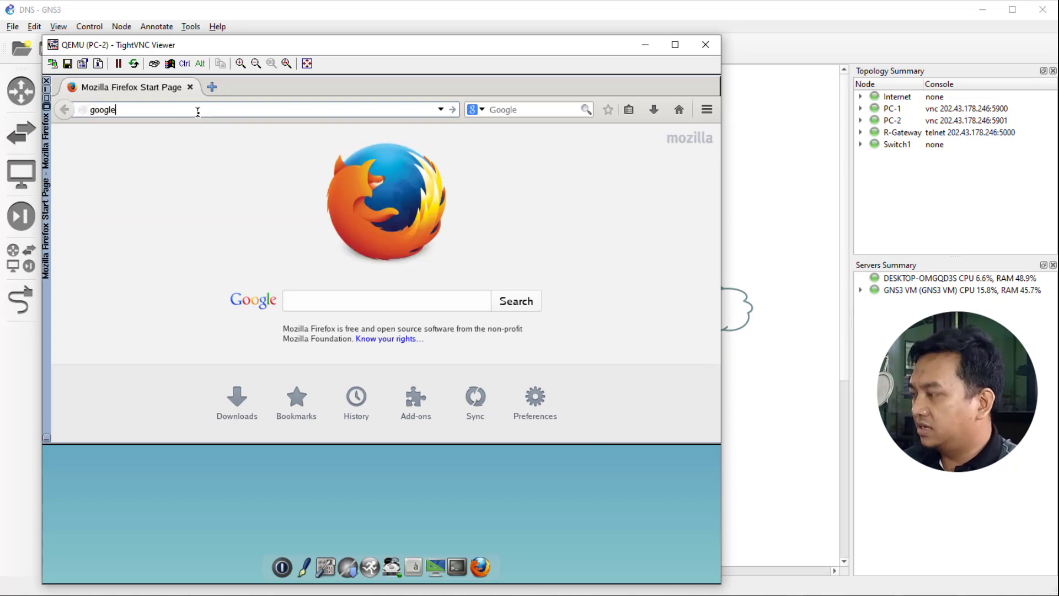
type(".com")
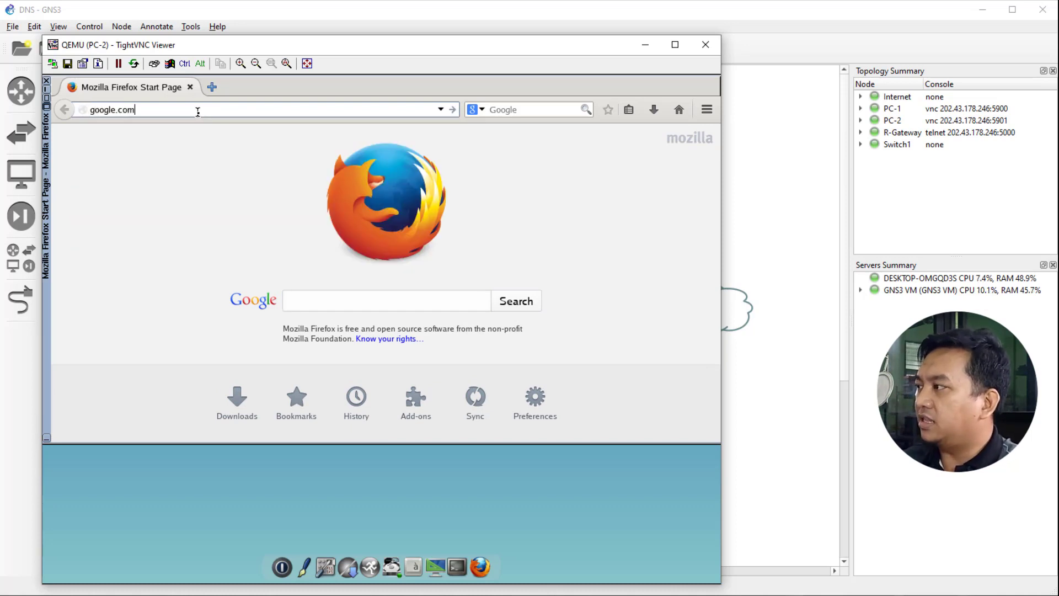
key("Return")
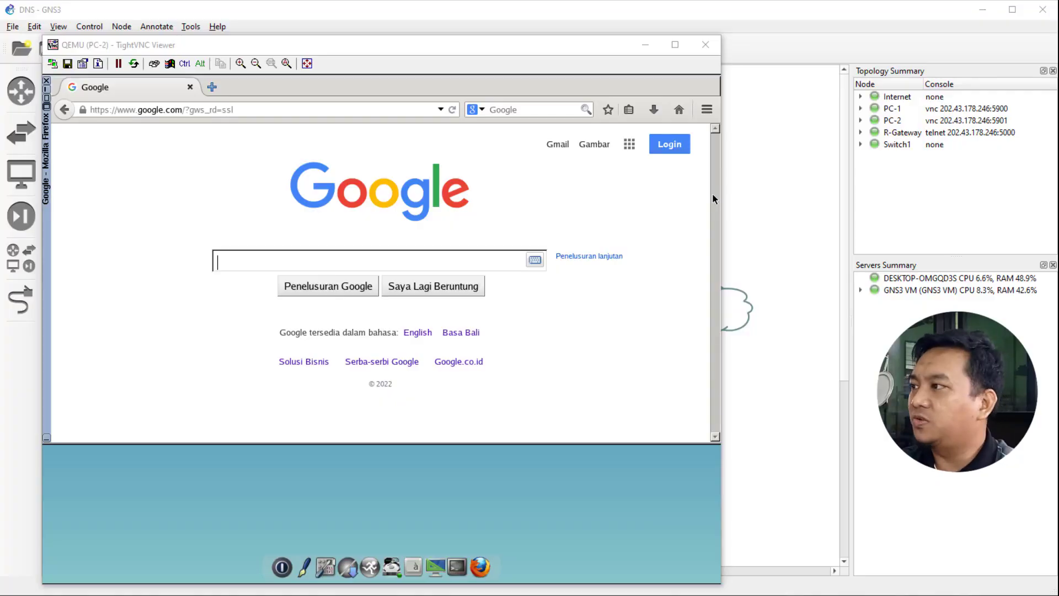
Minimize the PC-2 console, switch to WinBox with its DHCP Server window closed, and open the DNS cache of R-Gateway
left_click(650, 44)
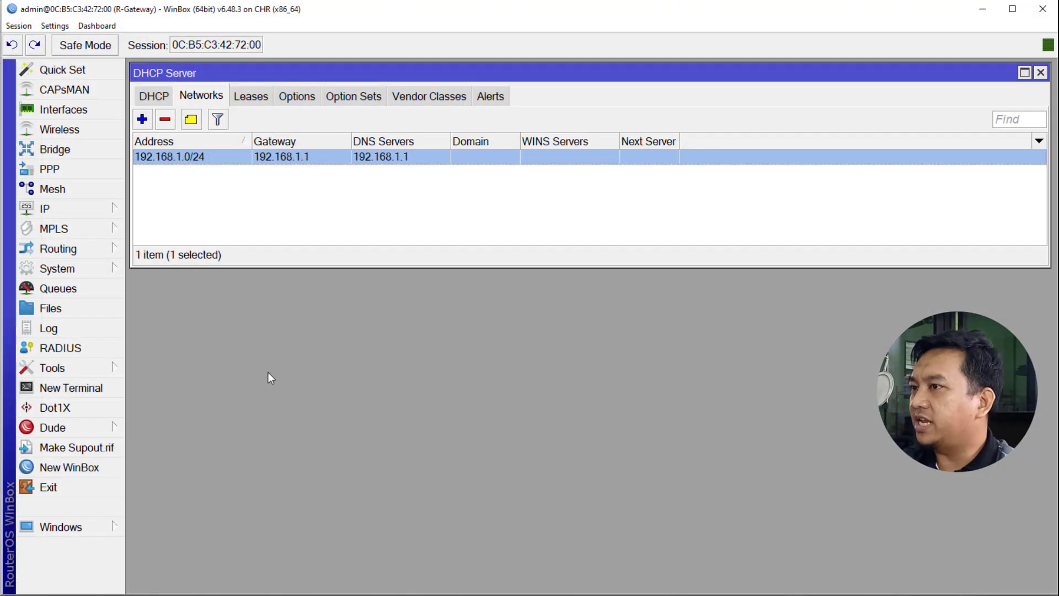
left_click(1041, 73)
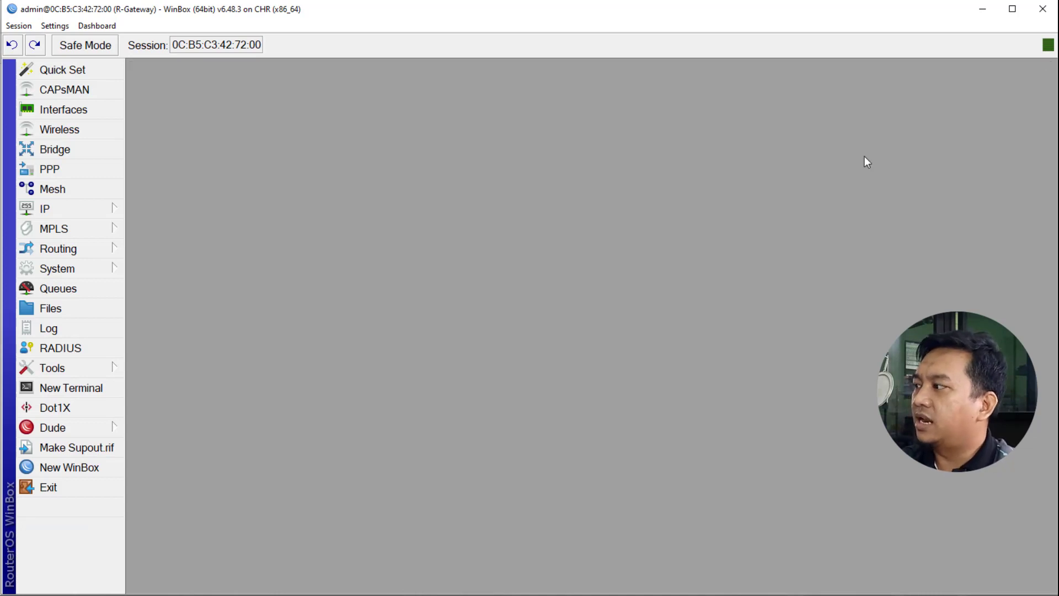
left_click(100, 209)
left_click(197, 309)
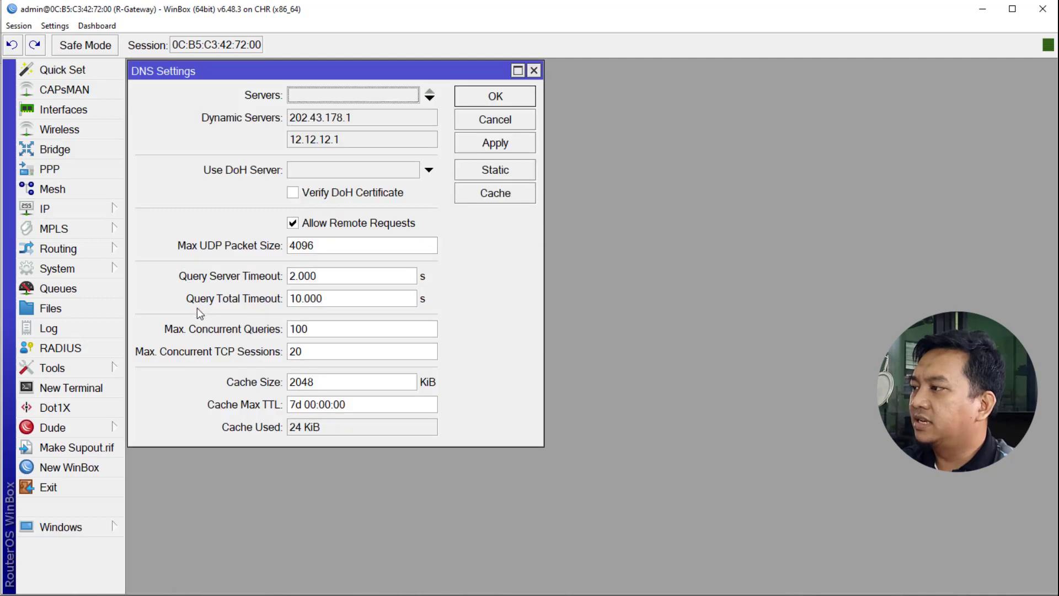
left_click(494, 197)
Look through the DNS cache records of R-Gateway, checking the names, types and data stored for google.com and other domains
left_click(359, 224)
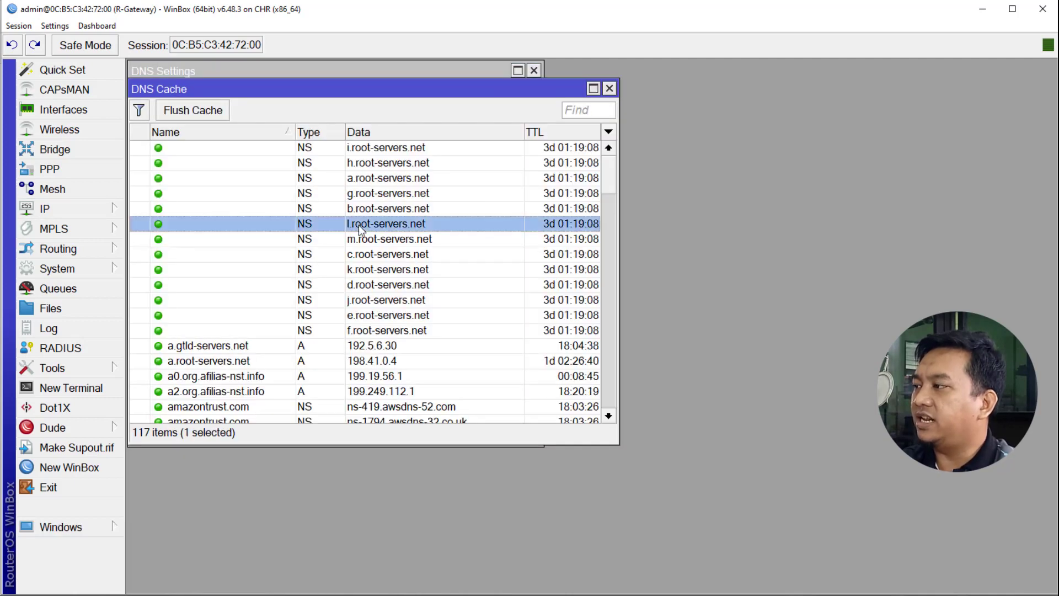
scroll(256, 229, "down", 5)
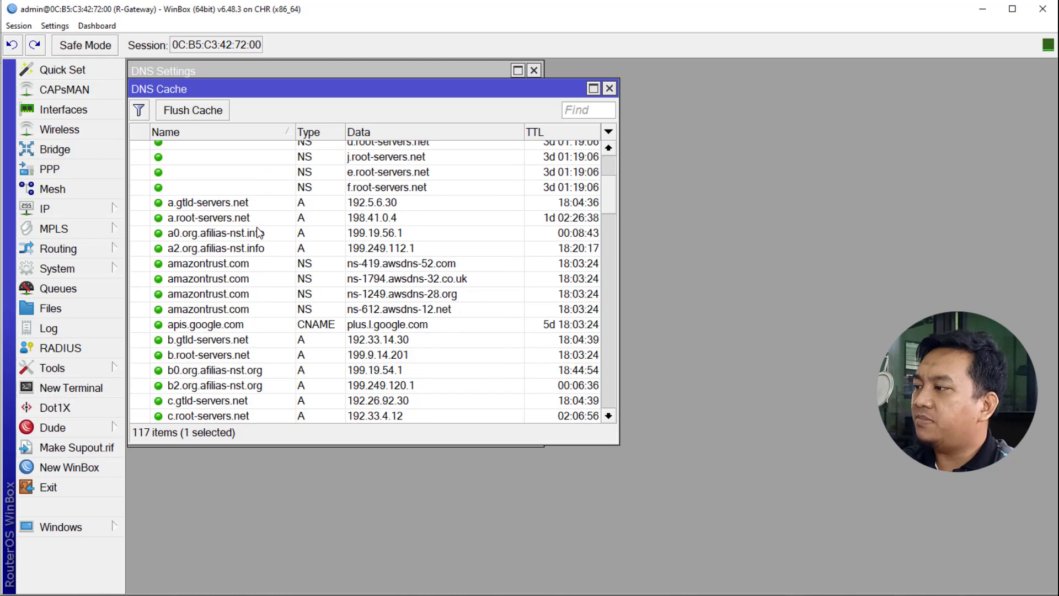
scroll(257, 232, "down", 2)
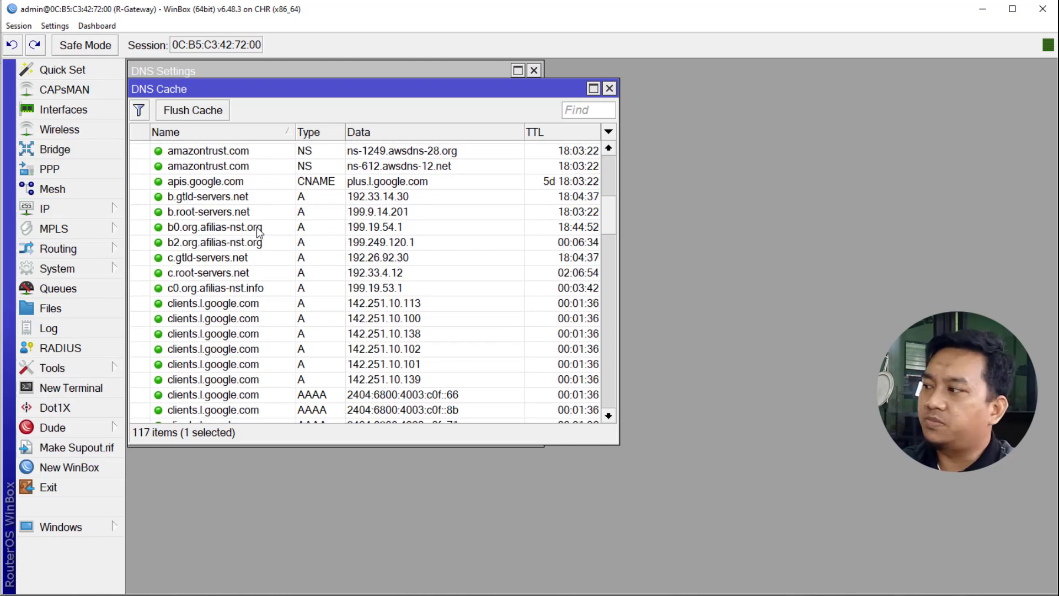
scroll(256, 227, "down", 3)
scroll(257, 227, "down", 7)
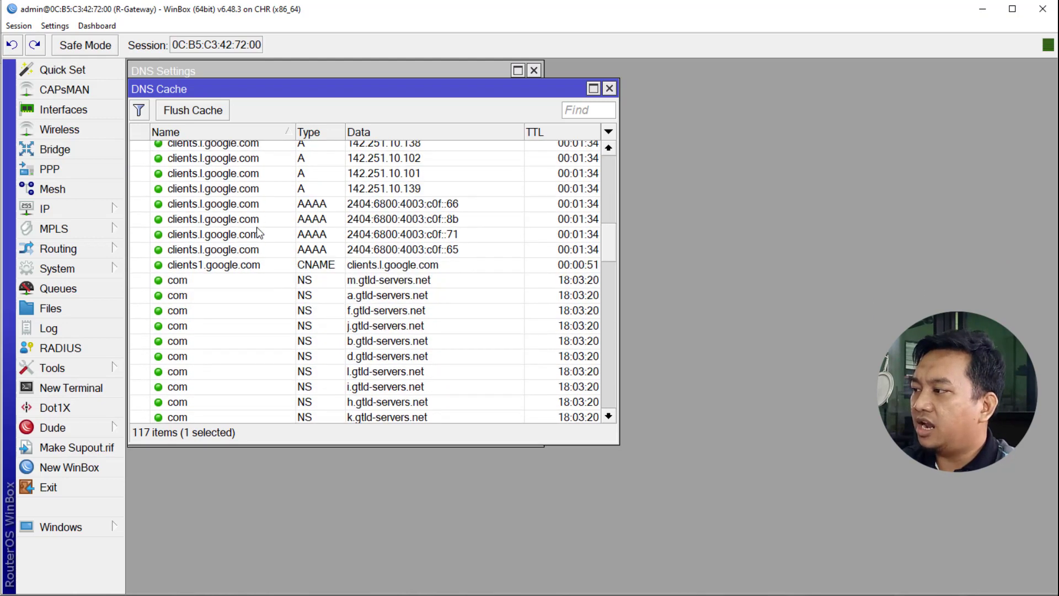
scroll(257, 227, "down", 2)
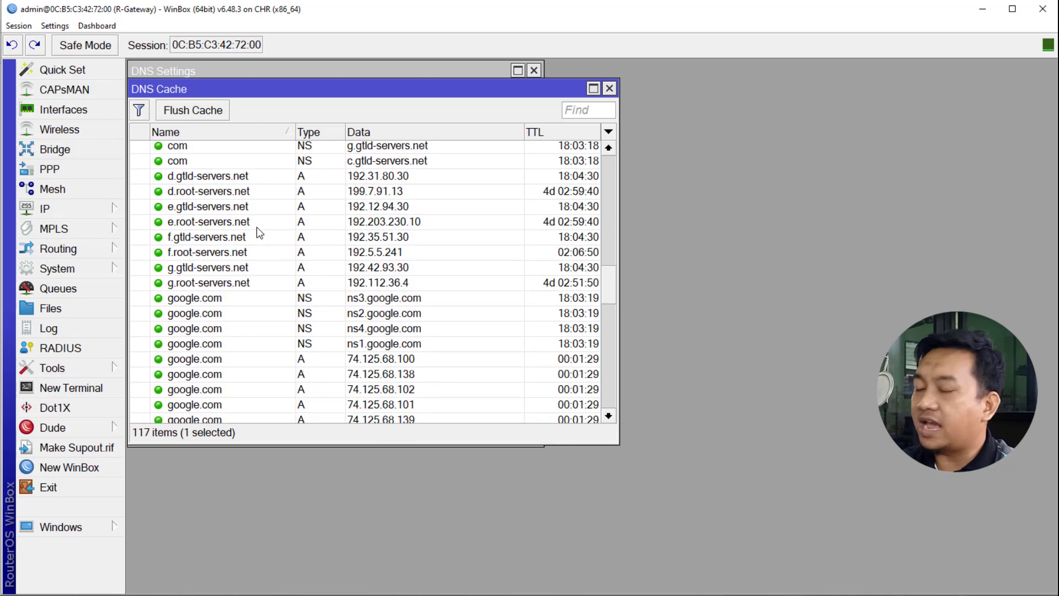
scroll(256, 227, "down", 2)
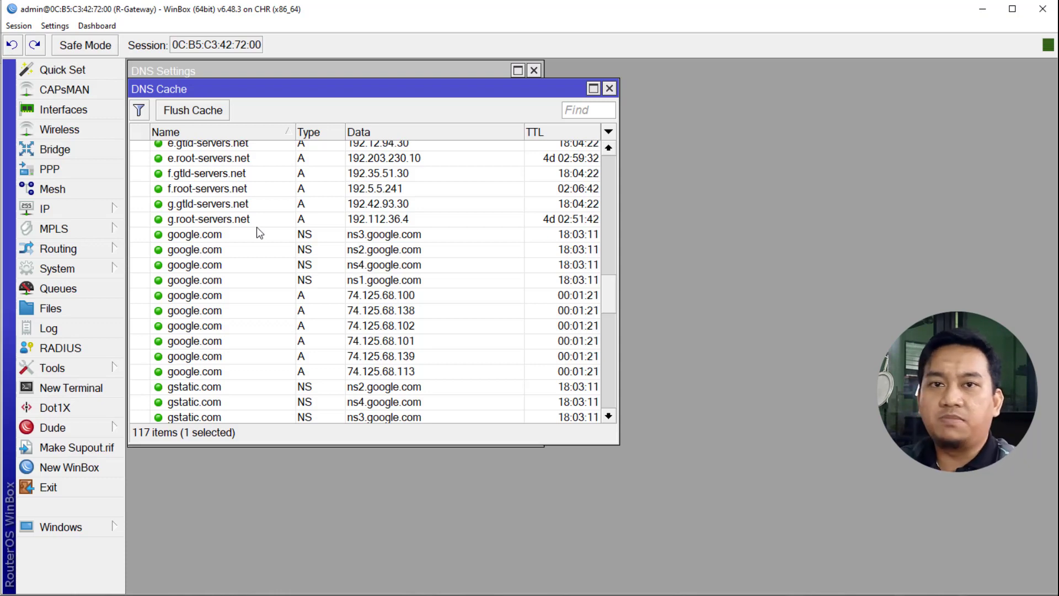
scroll(257, 227, "down", 8)
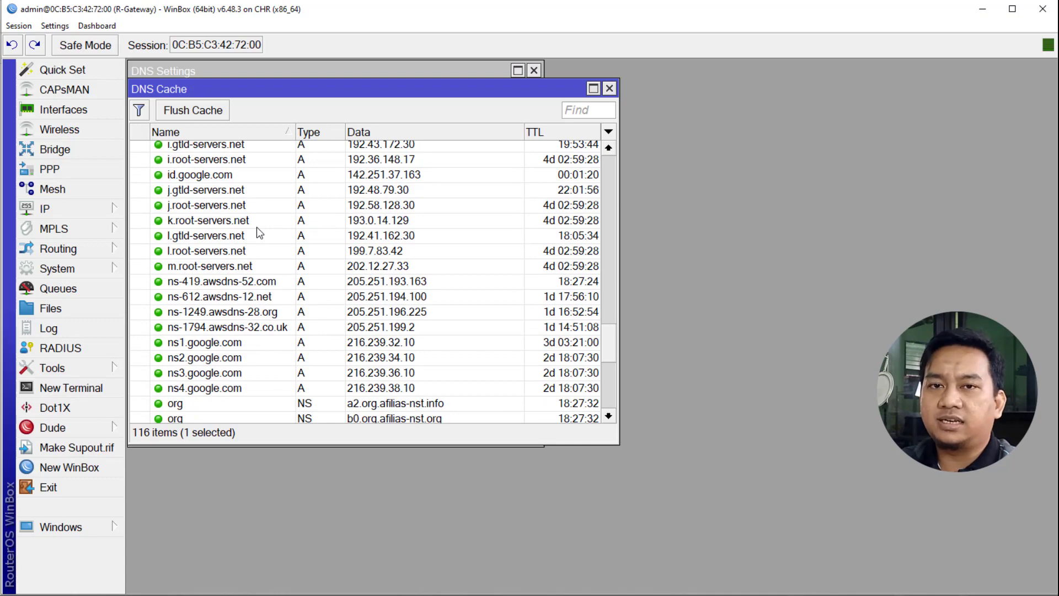
scroll(256, 227, "down", 3)
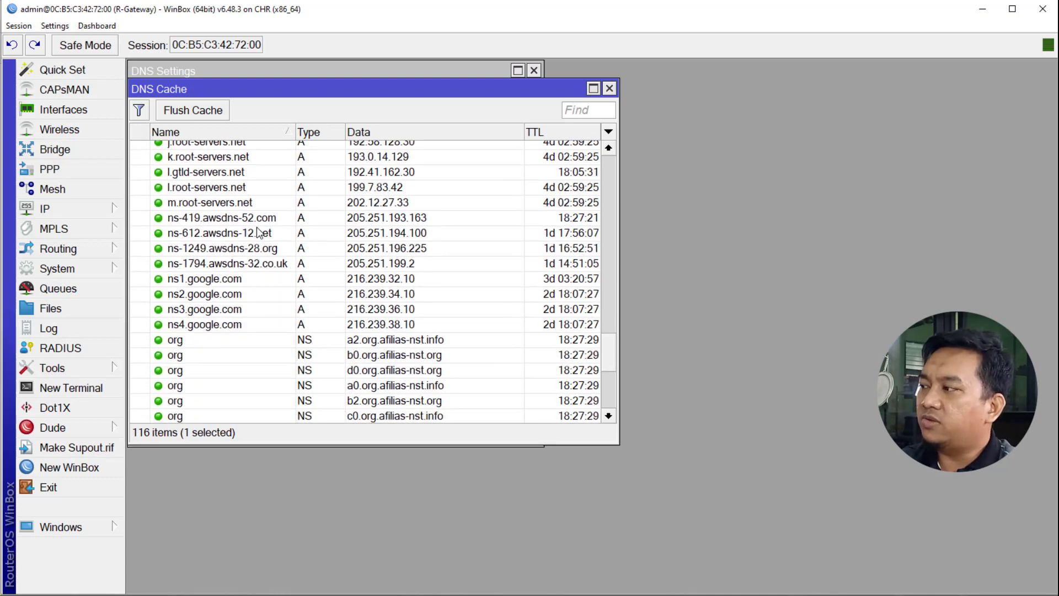
left_click(224, 220)
scroll(246, 299, "down", 4)
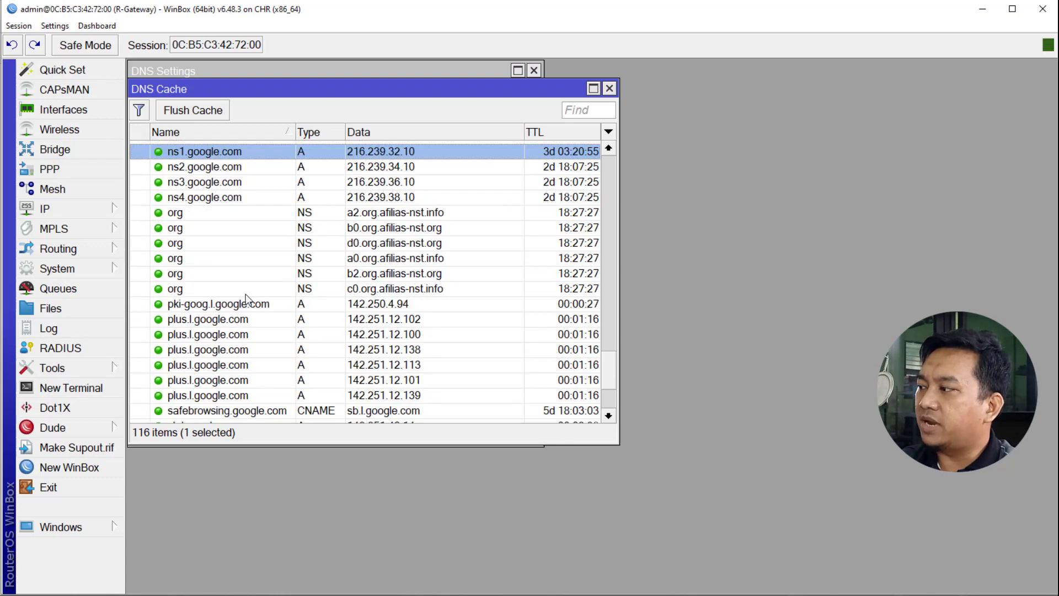
scroll(256, 299, "up", 6)
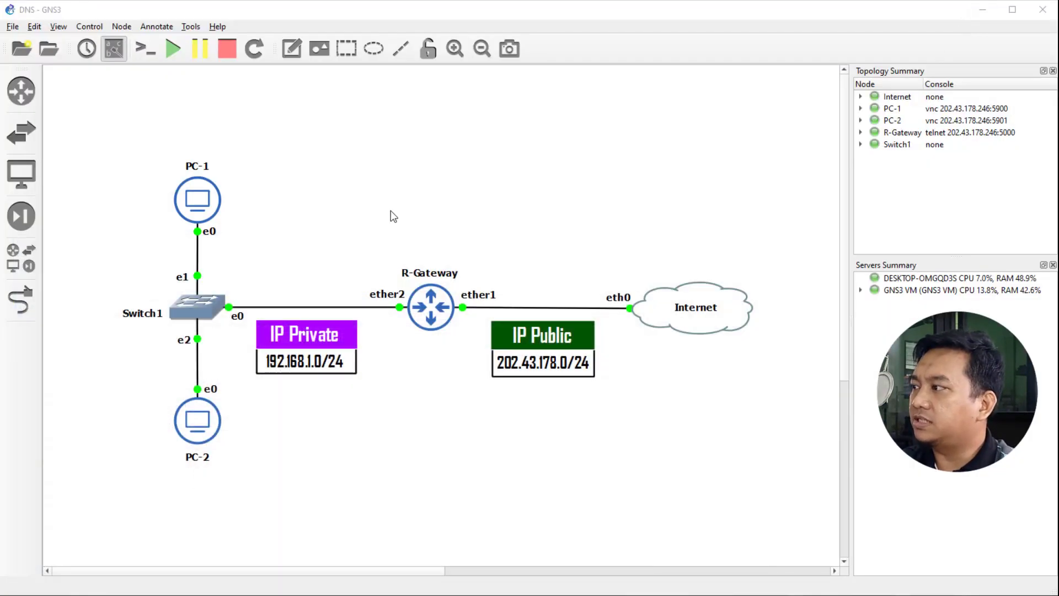
Open the PC-1 console from the GNS3 topology, move its viewer aside, and enter detik.com as Firefox's address without loading it
right_click(197, 196)
left_click(246, 219)
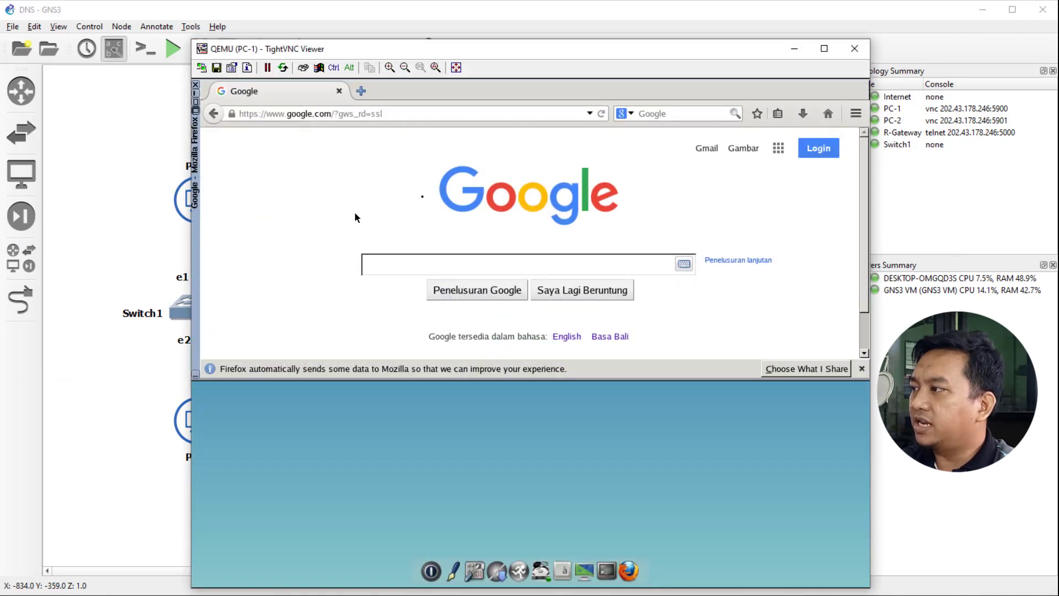
left_click_drag(544, 48, 394, 43)
left_click(253, 111)
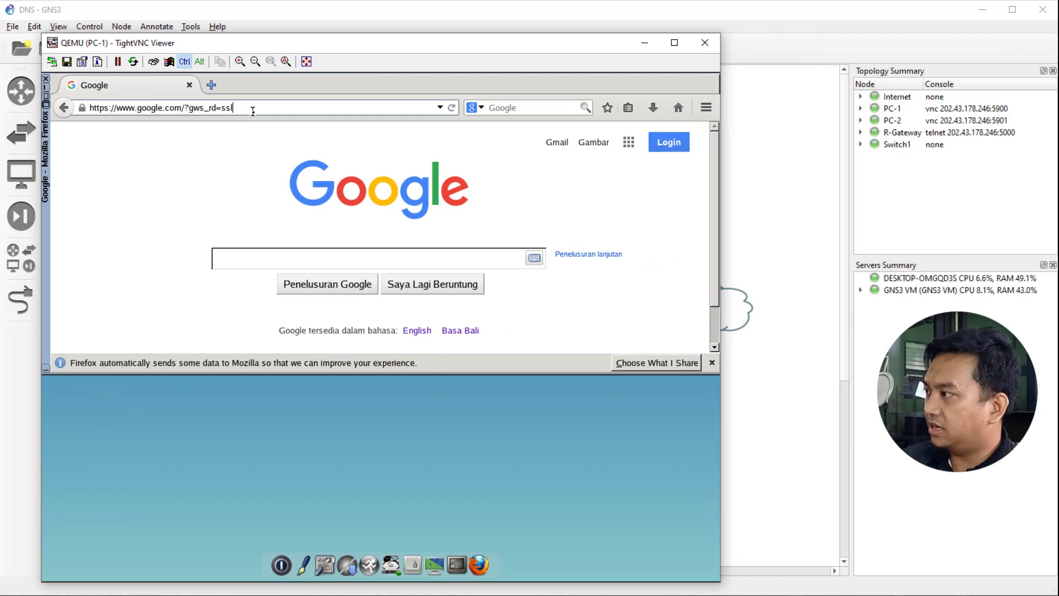
key("ctrl+a")
type("detik")
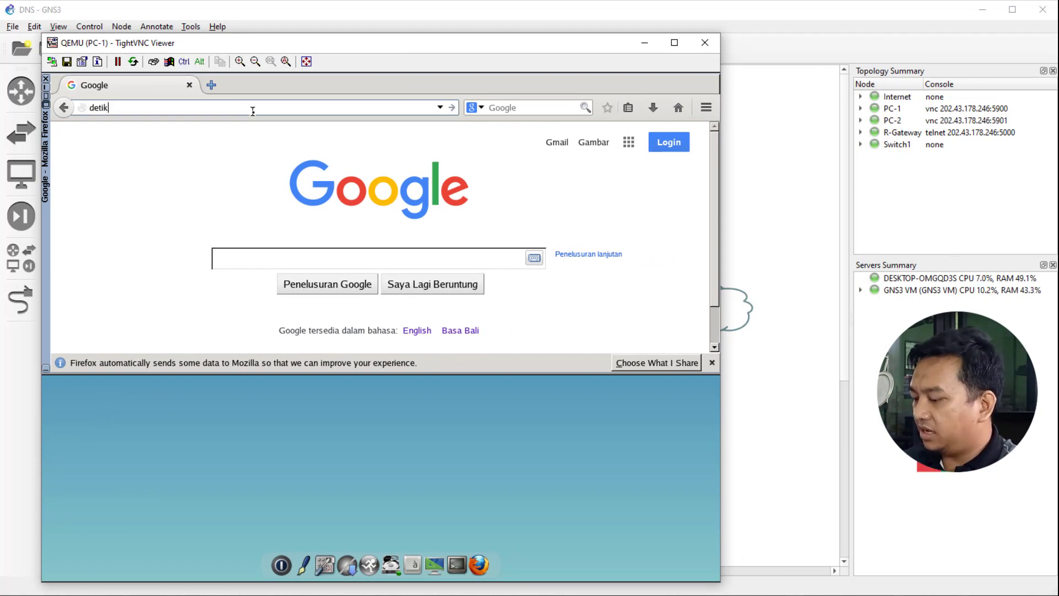
type(".com")
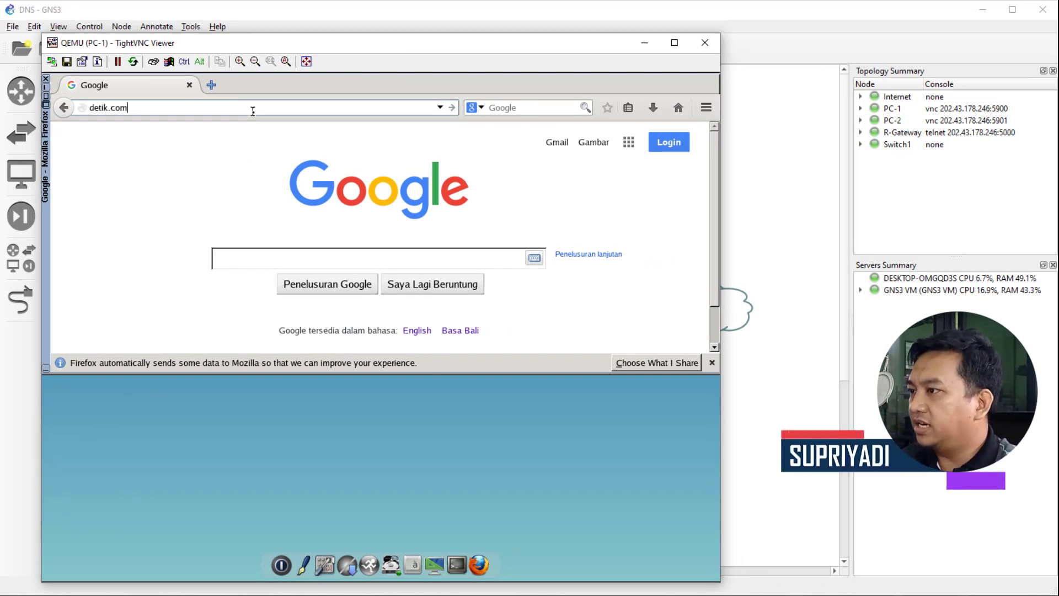
Resize the PC-1 viewer and the WinBox window so that they sit side by side
left_click_drag(721, 409, 359, 409)
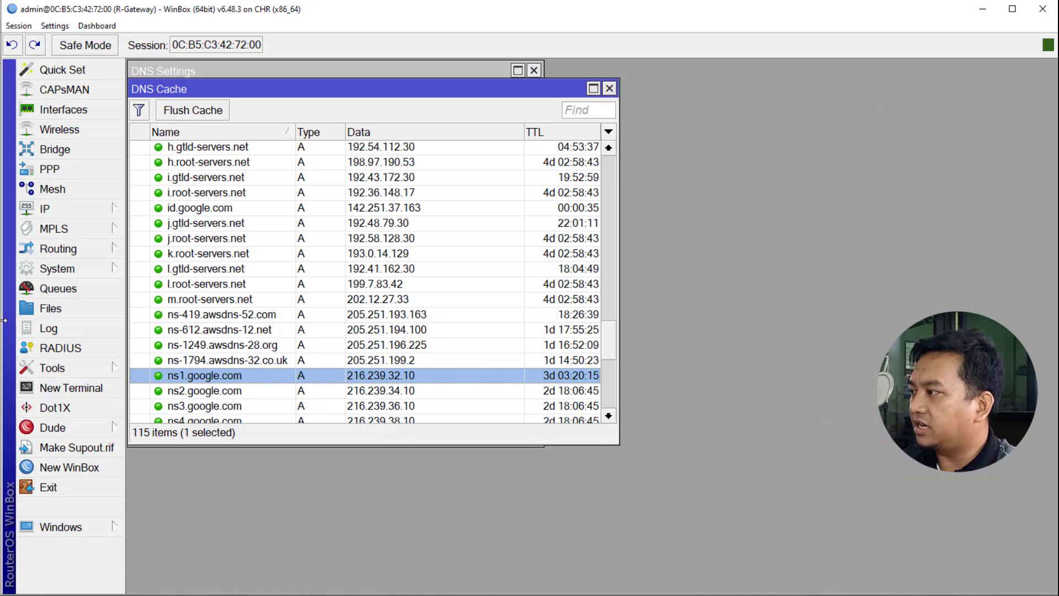
left_click_drag(2, 325, 413, 341)
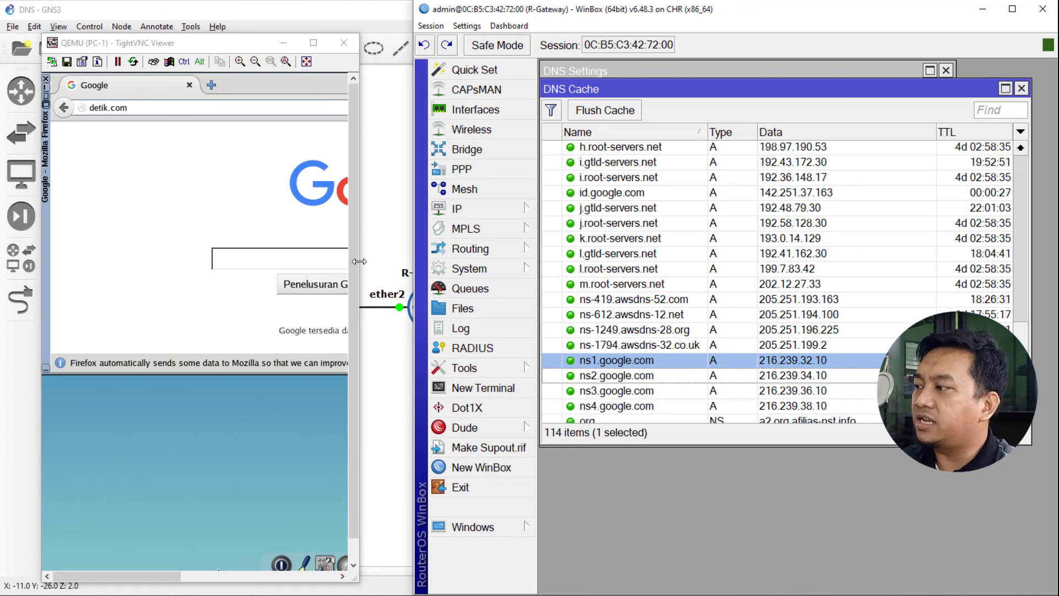
left_click_drag(359, 261, 413, 260)
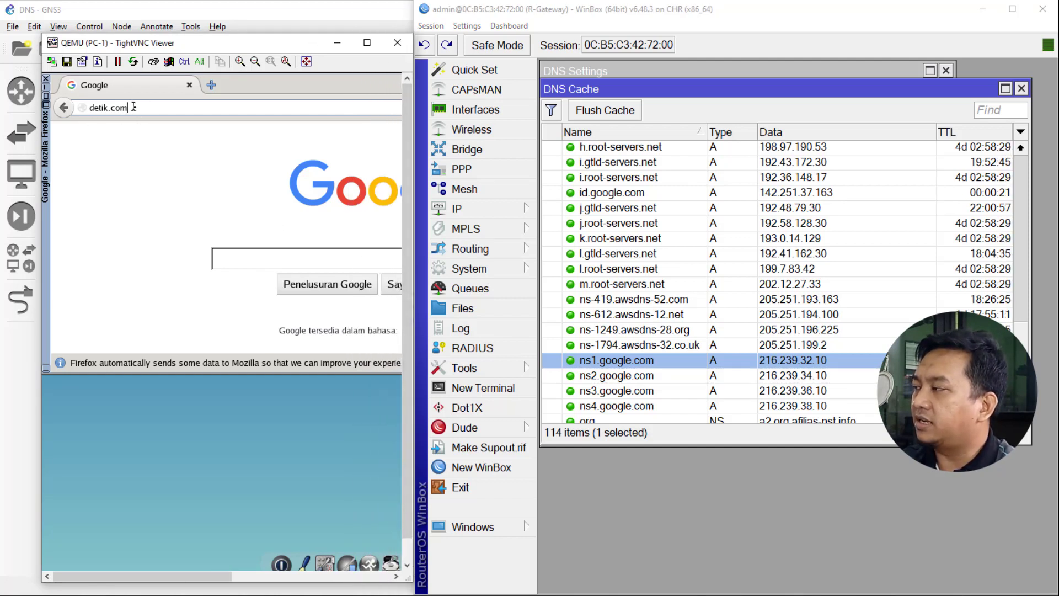
Load detik.com on PC-1 and check the 20.detik.com records near the start of the DNS cache list
key("Return")
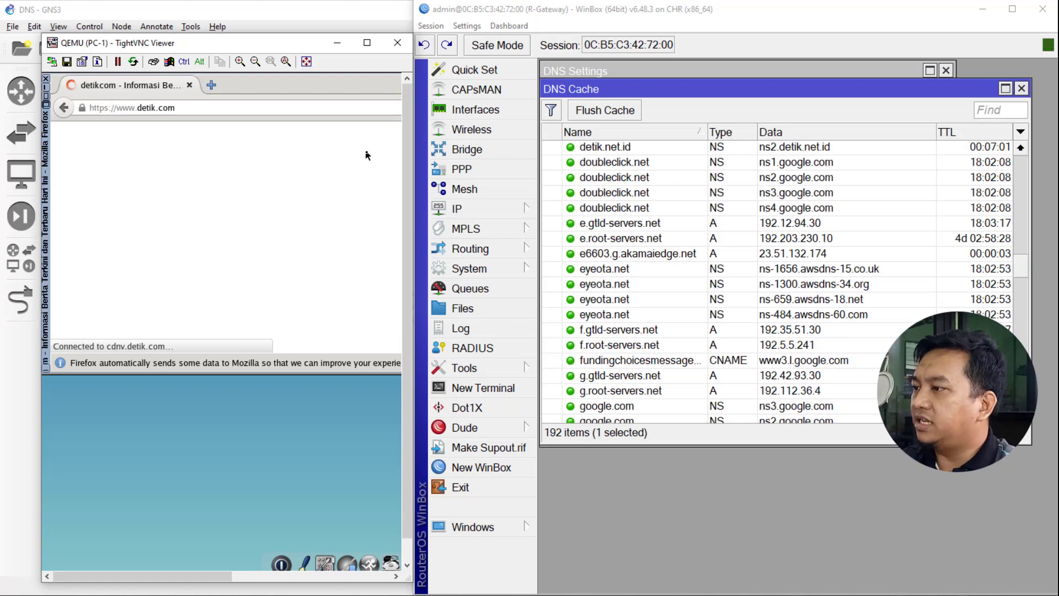
left_click(1022, 272)
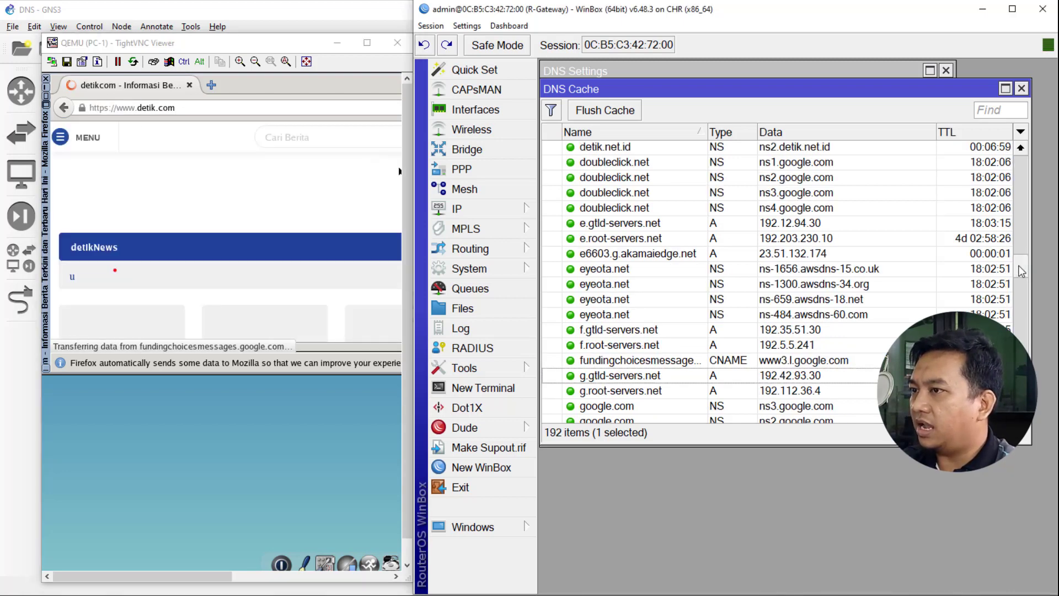
left_click_drag(1022, 272, 1024, 183)
left_click(612, 182)
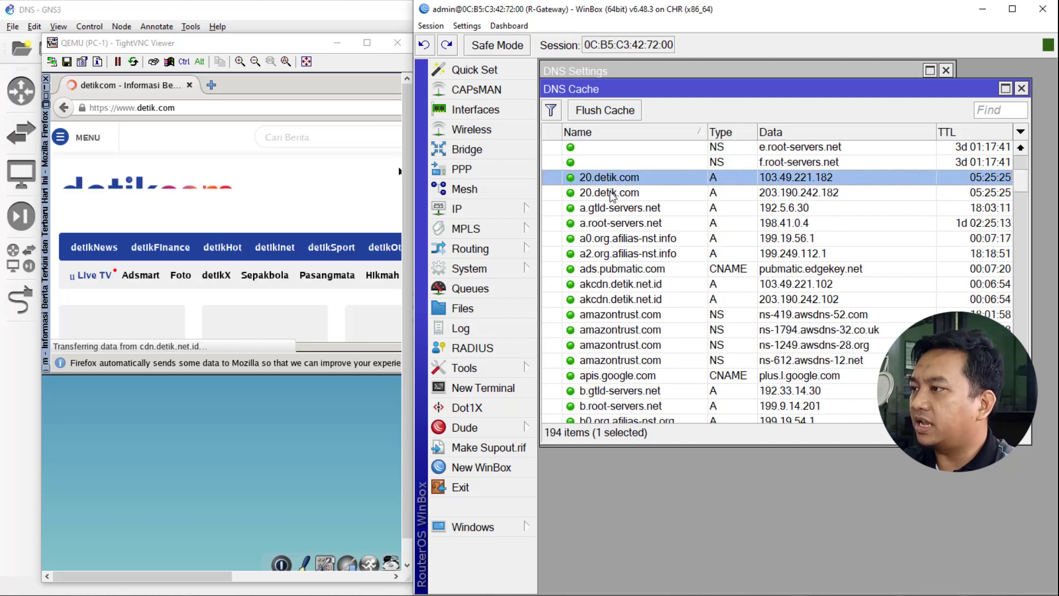
left_click(612, 196)
left_click(612, 181)
left_click(612, 197)
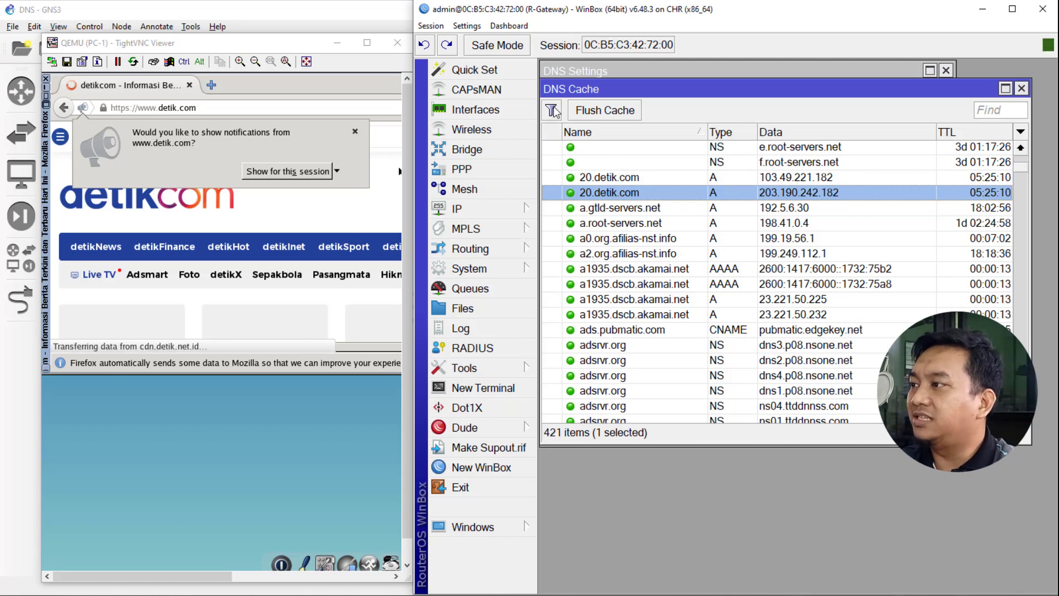
Filter the DNS cache to records whose name contains detik.com
left_click(552, 111)
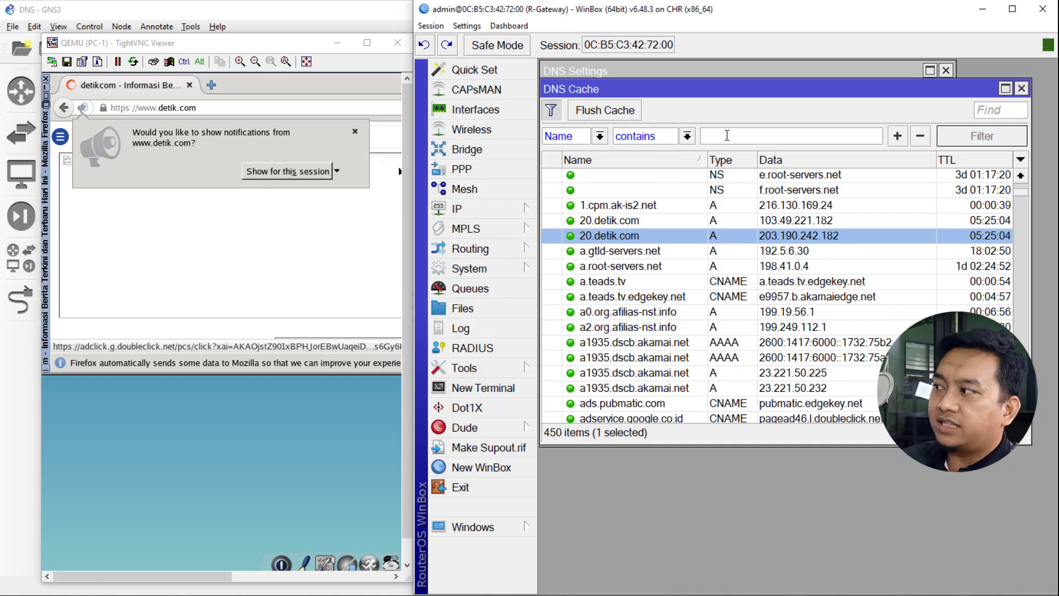
type("det")
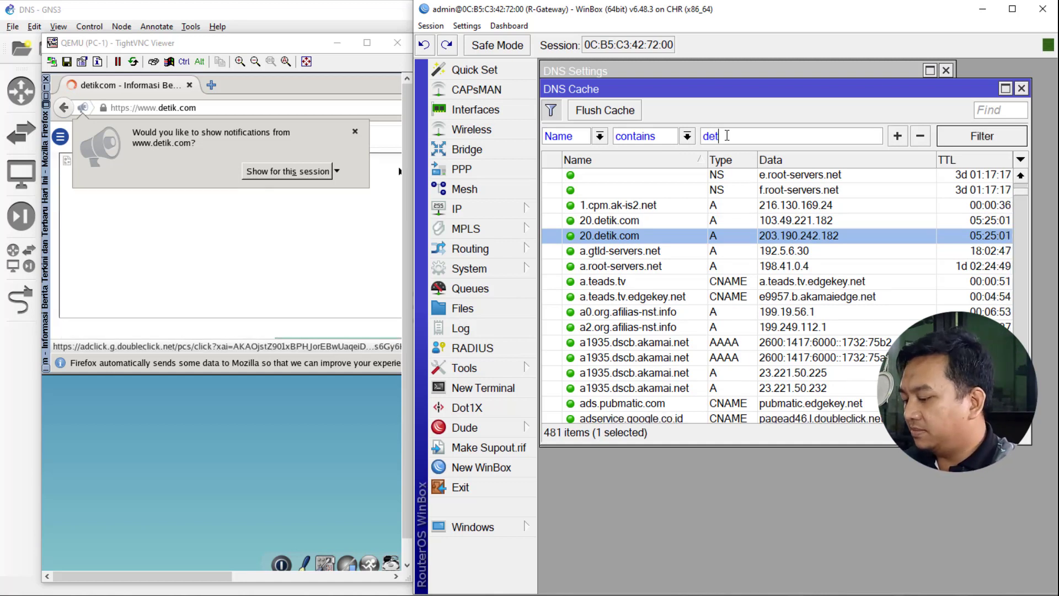
type("ik.com")
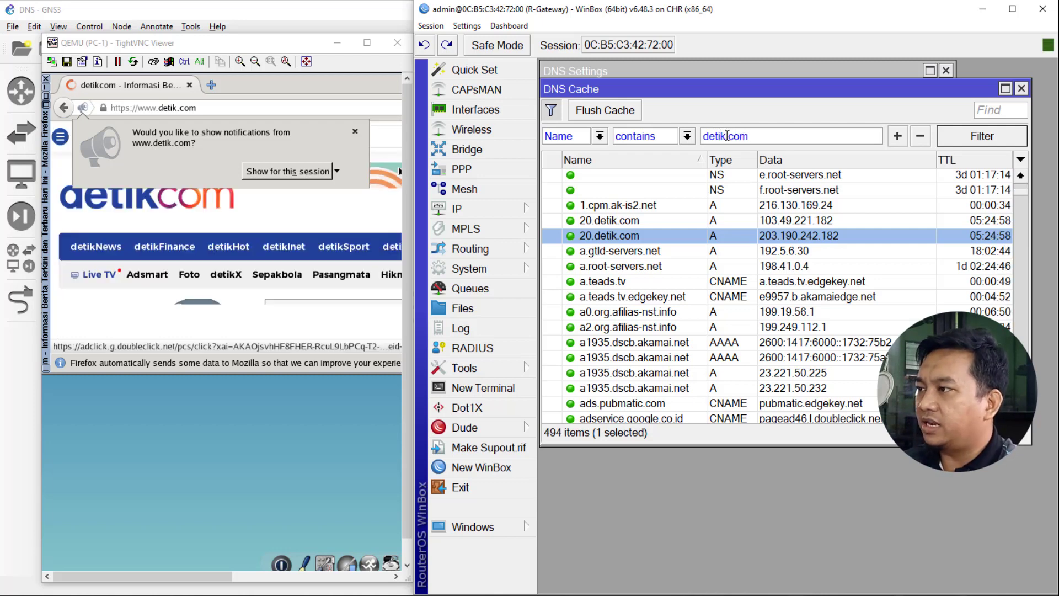
key("Return")
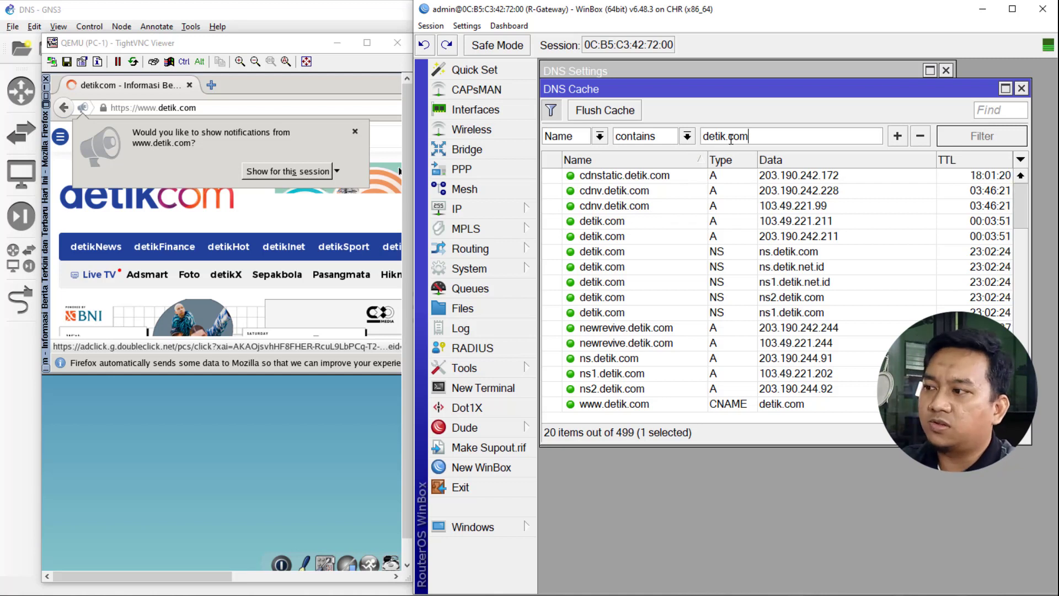
Examine the A records of cdnv.detik.com and the neighbouring detik.com hosts in the filtered DNS cache, comparing their IP addresses
left_click(616, 178)
left_click(616, 191)
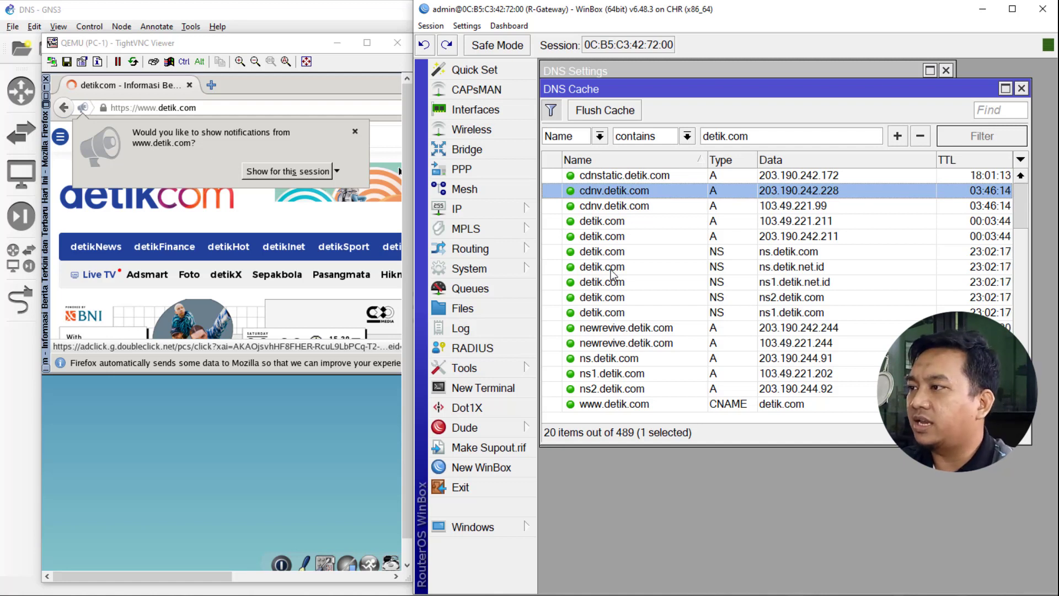
left_click(800, 206)
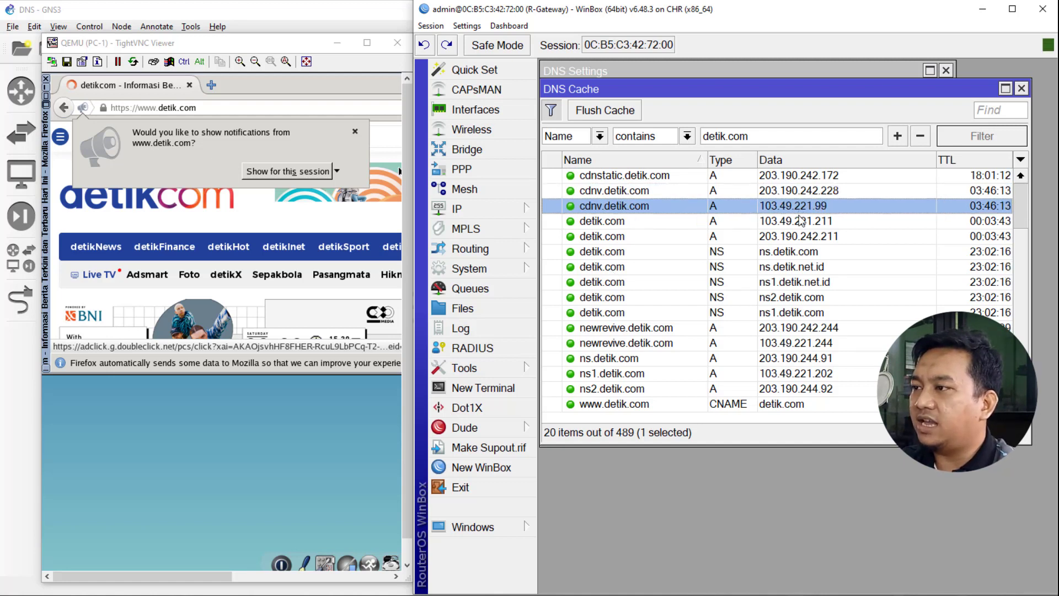
left_click(800, 221)
left_click(796, 207)
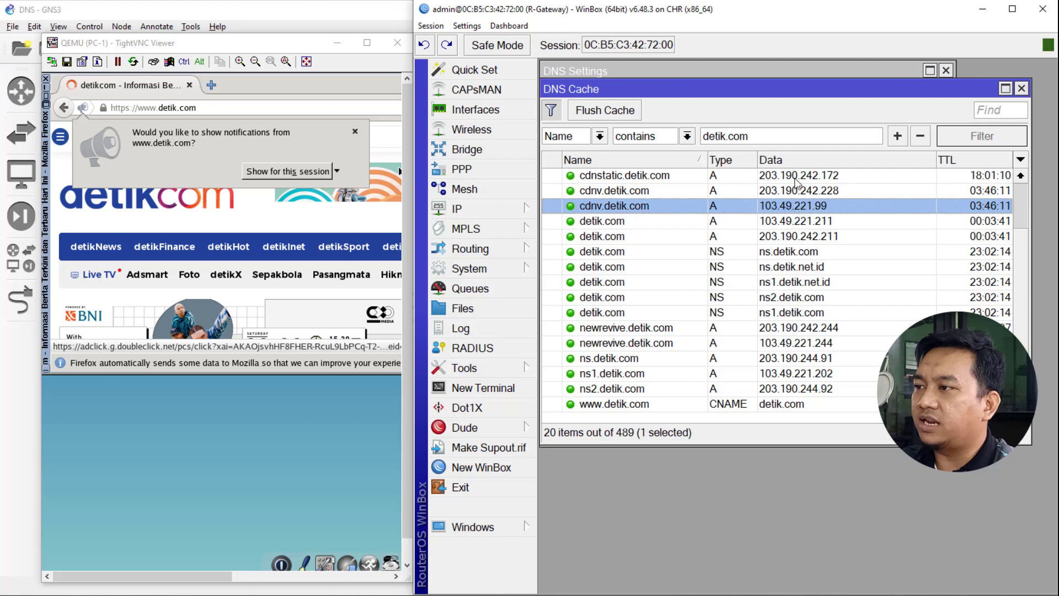
left_click(793, 175)
left_click(791, 192)
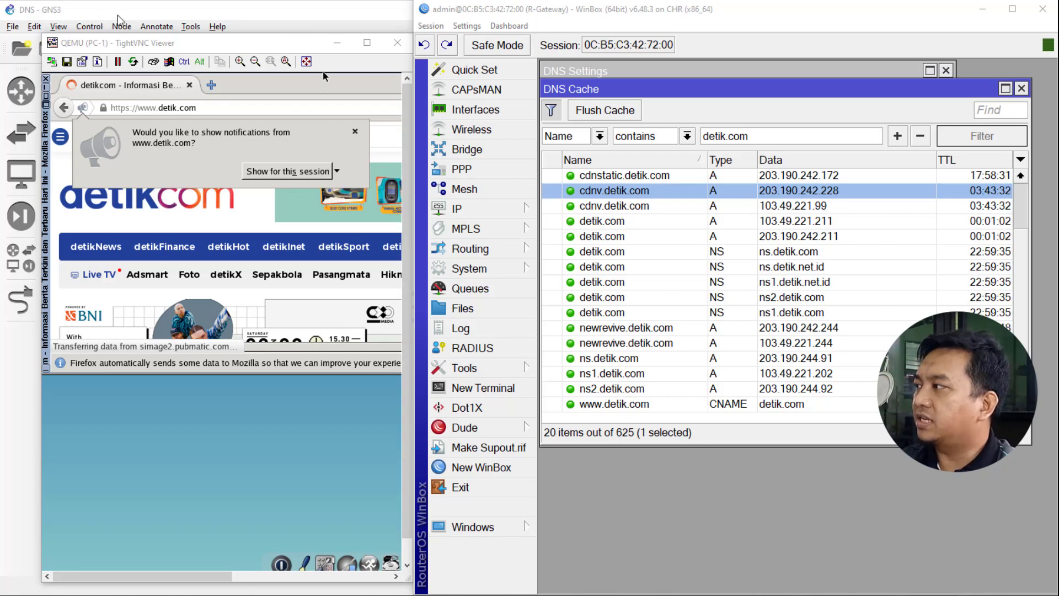
Open the PC-2 console from the GNS3 topology and move and narrow its viewer so it sits beside the WinBox window
left_click(287, 18)
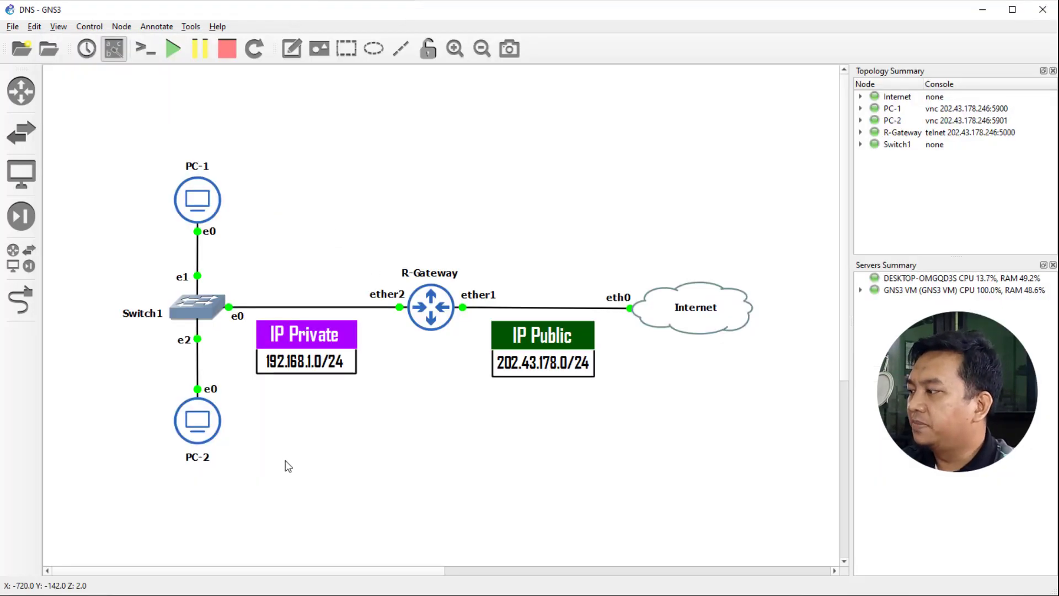
right_click(194, 425)
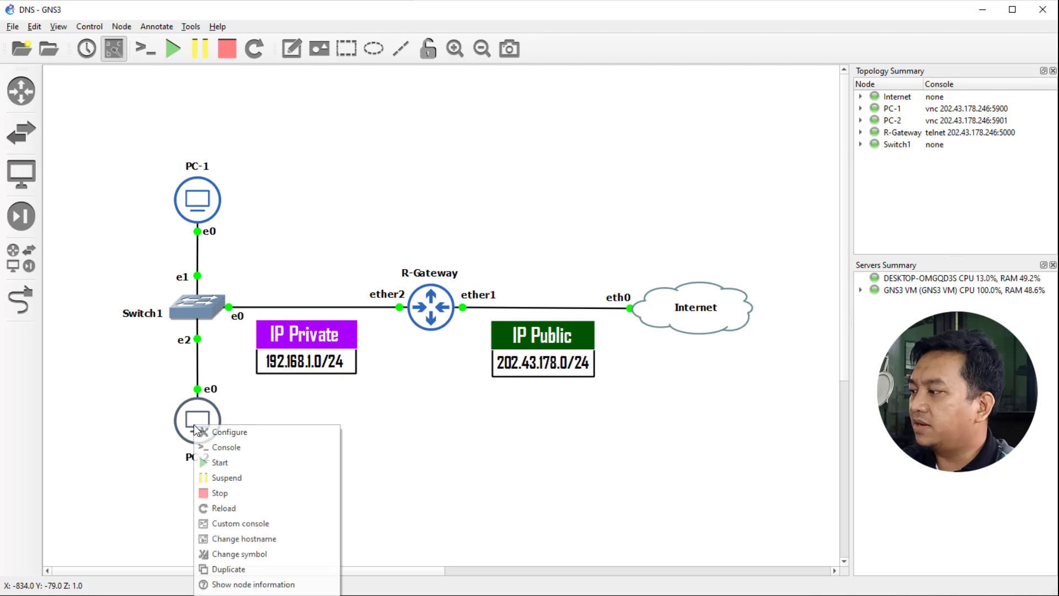
left_click(251, 454)
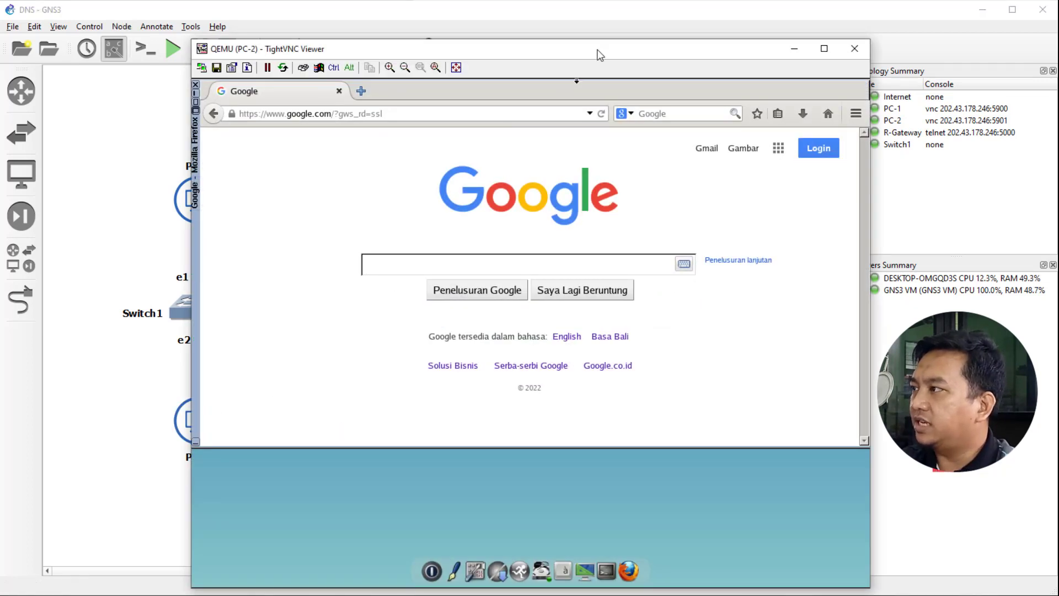
left_click_drag(597, 50, 449, 33)
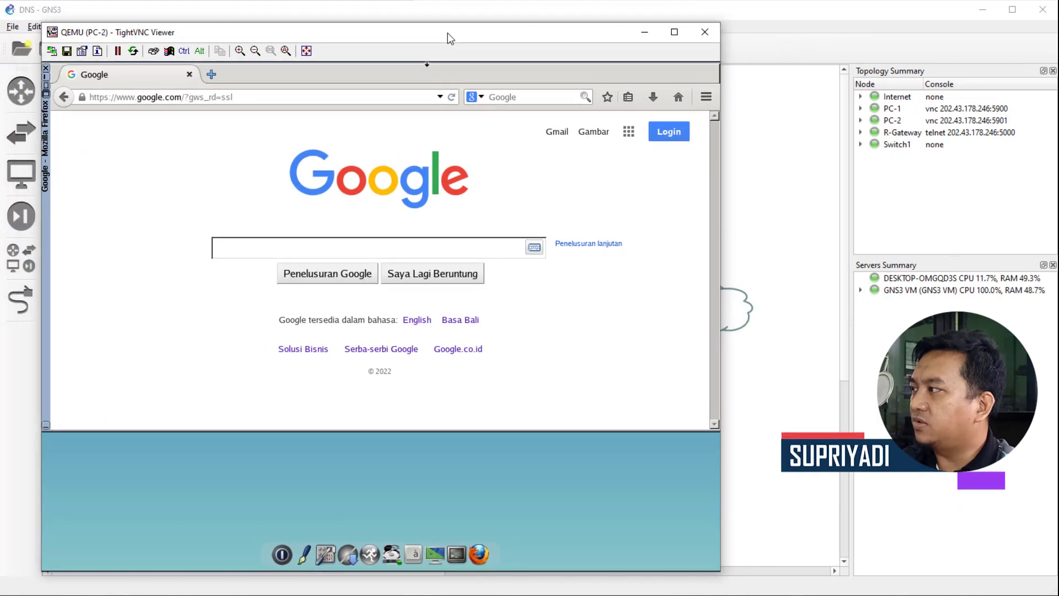
left_click_drag(721, 276, 392, 281)
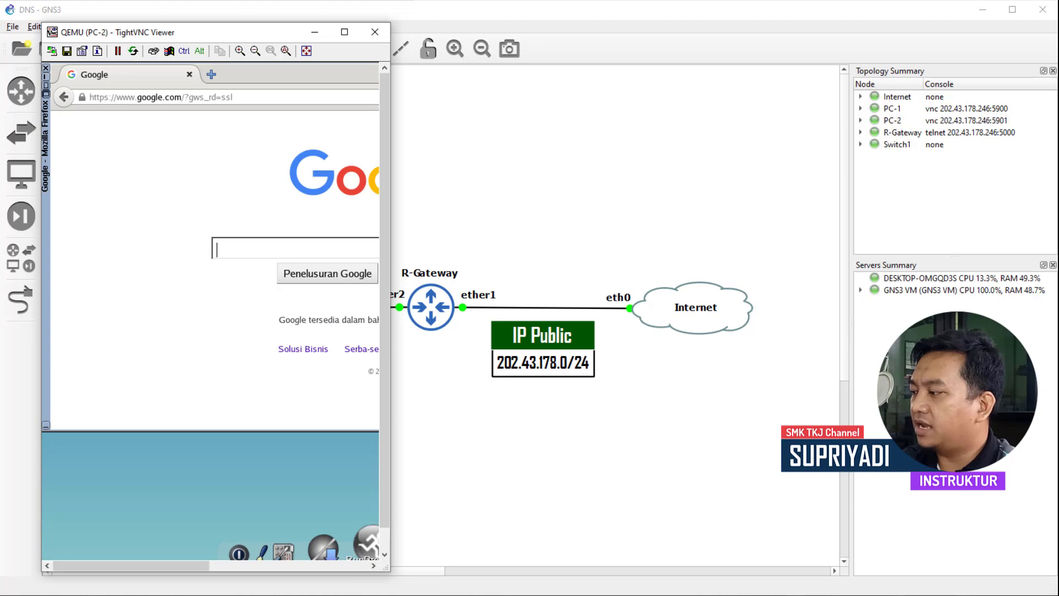
key("alt+Tab")
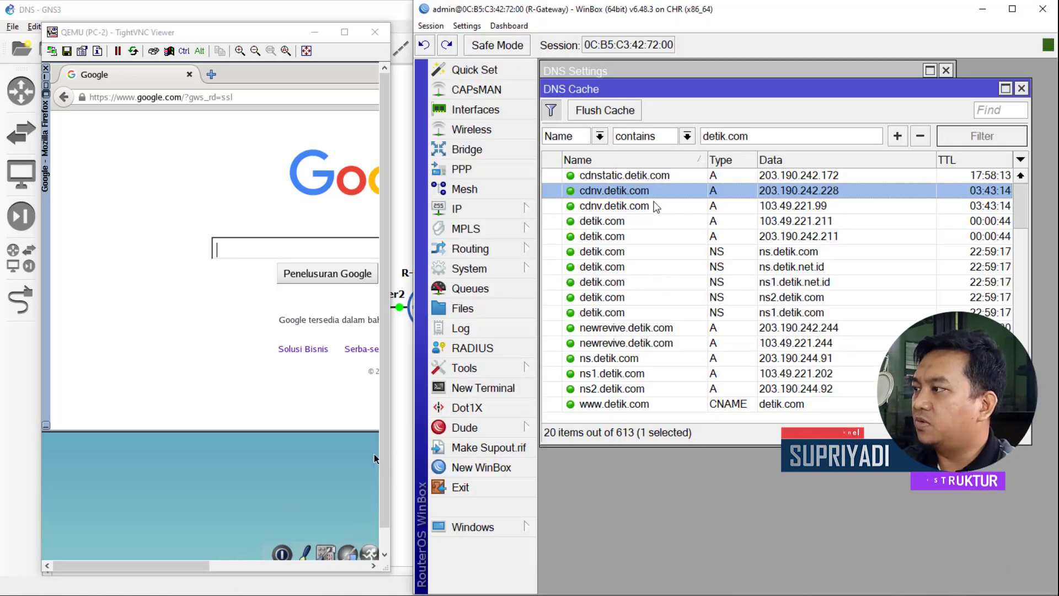
Load detik.com in Firefox on PC-2 in place of the Google page
left_click(248, 97)
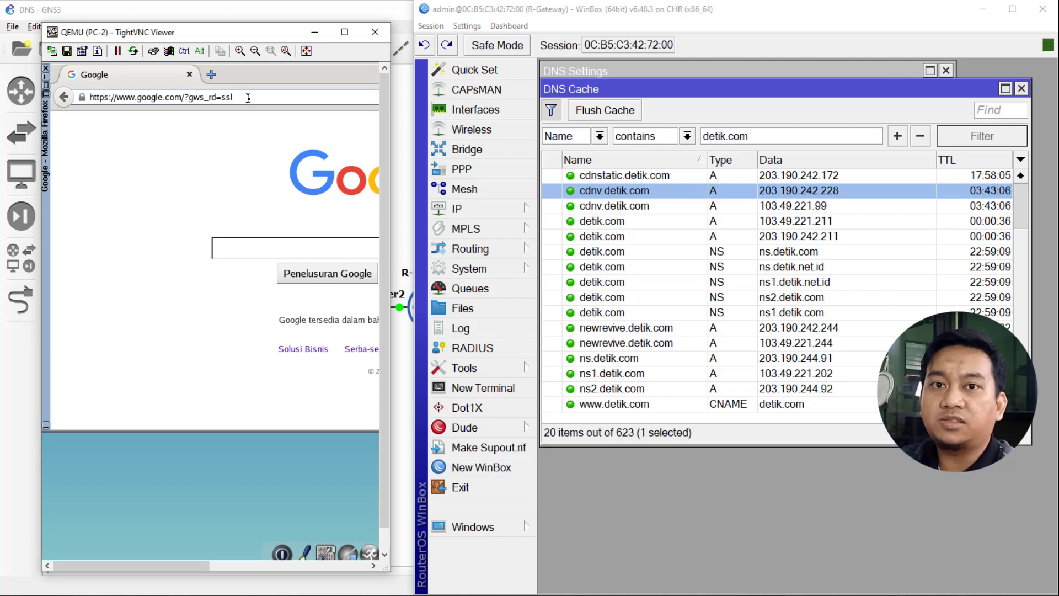
left_click(247, 97)
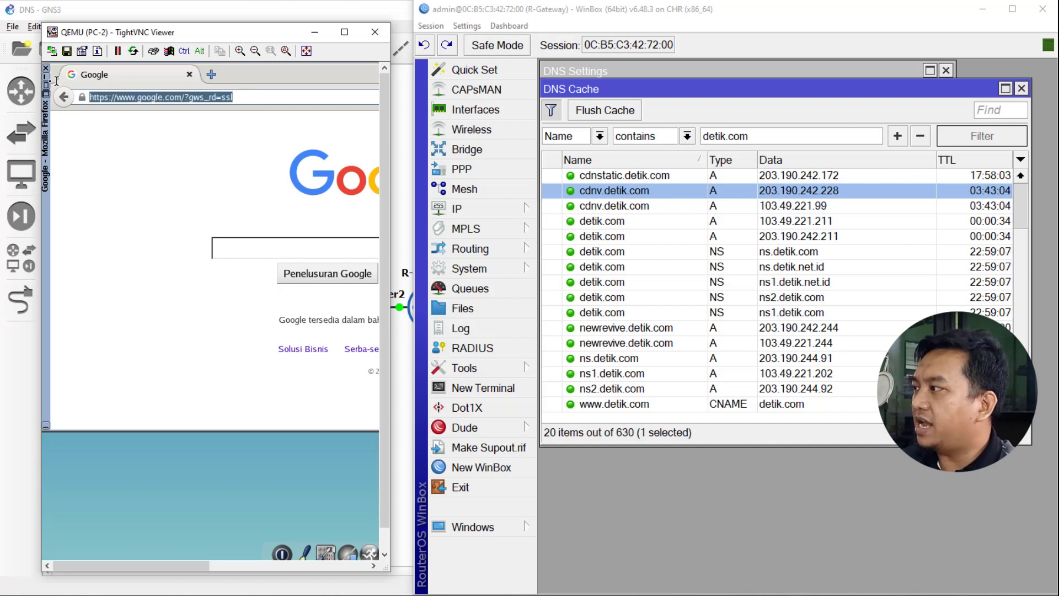
type("deti")
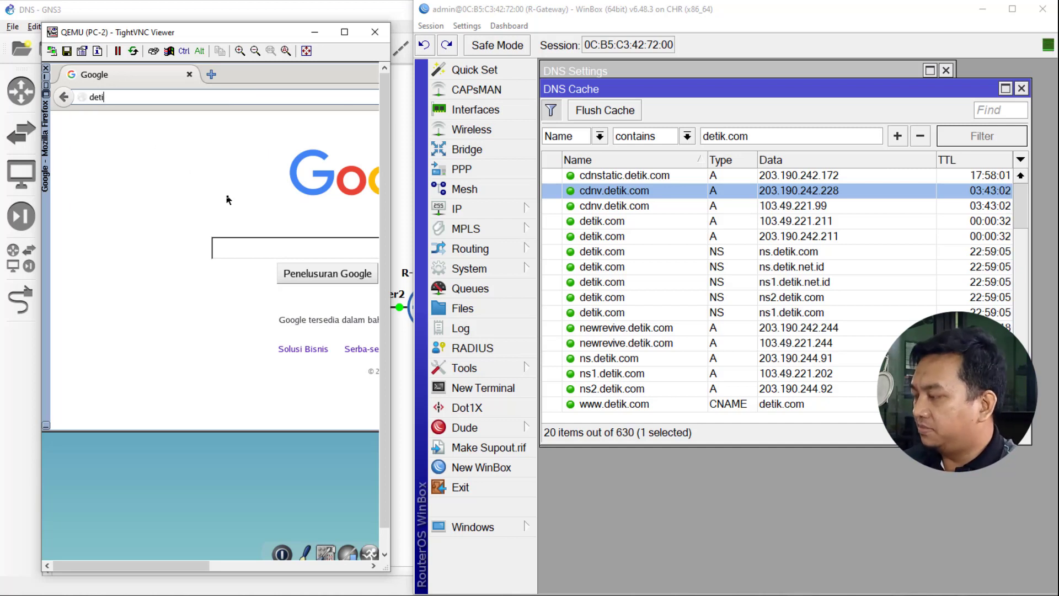
type("k.com")
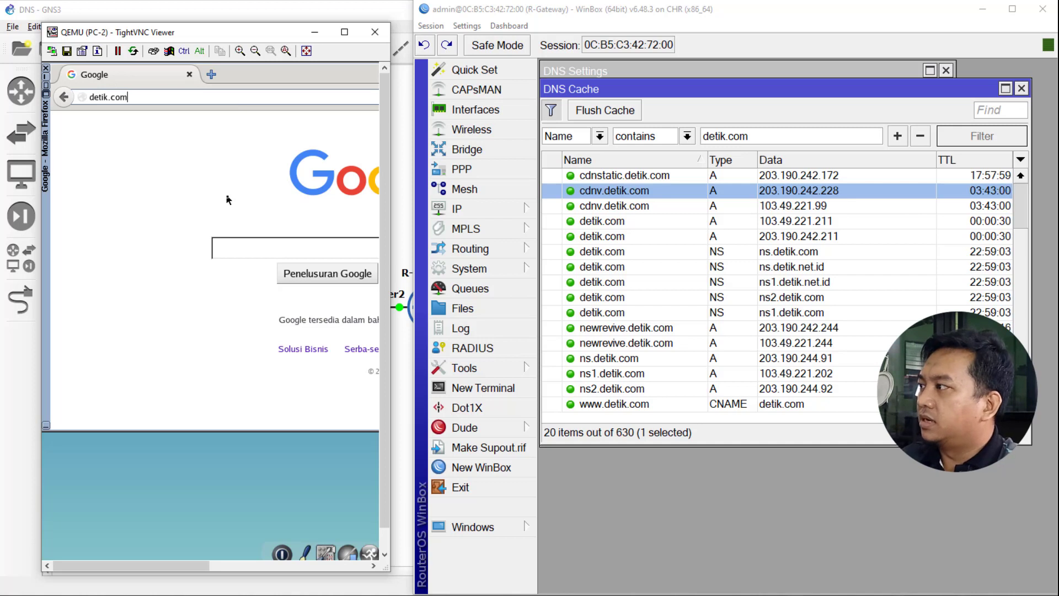
key("Return")
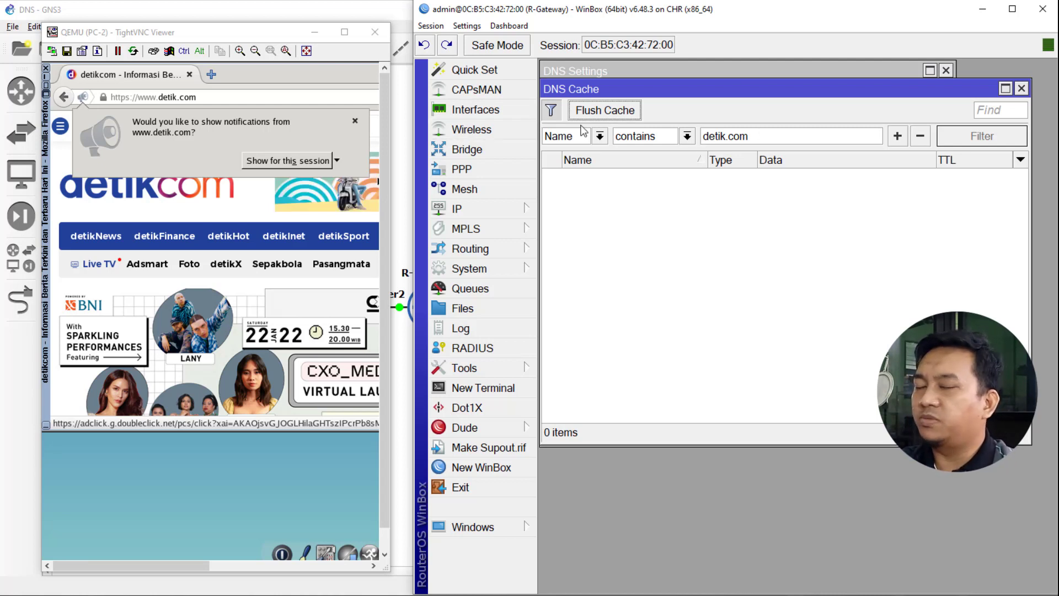
Turn off the detik.com name filter in the DNS cache list
left_click(551, 117)
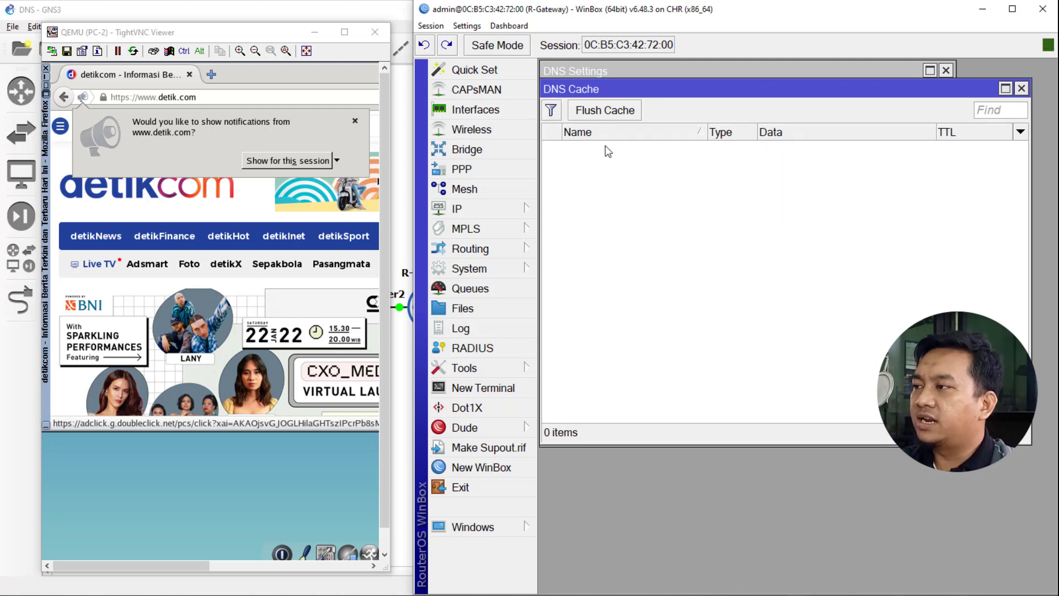